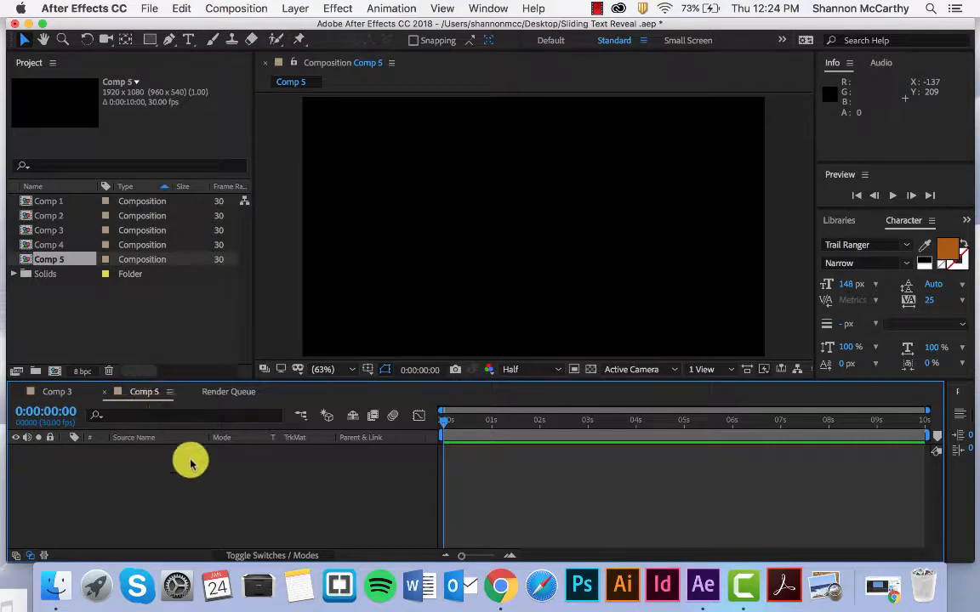
Step: Create a 1920 × 1080 px yellow solid layer with colour E8C420 as the composition background
right_click(224, 514)
mouse_move(249, 393)
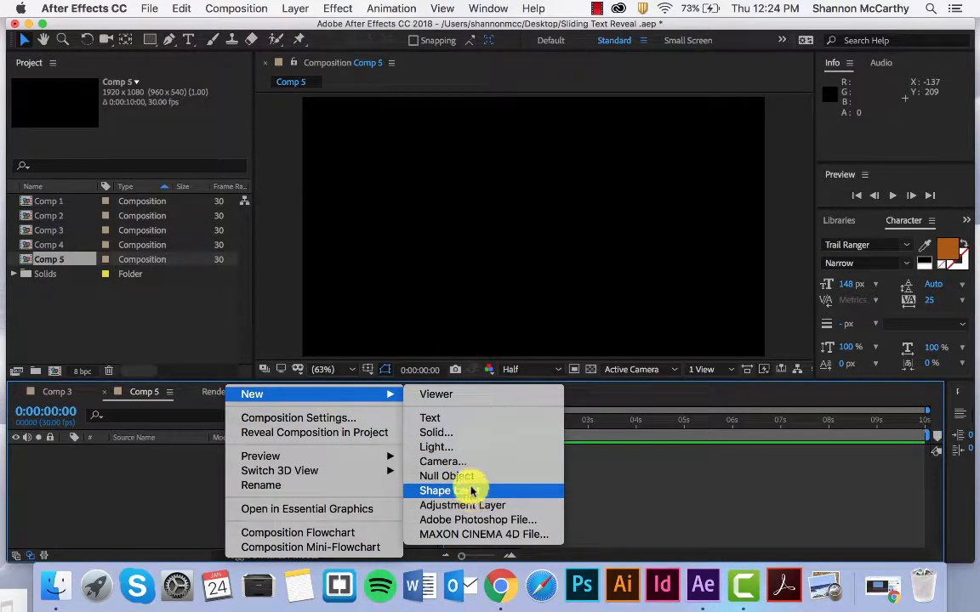
left_click(447, 432)
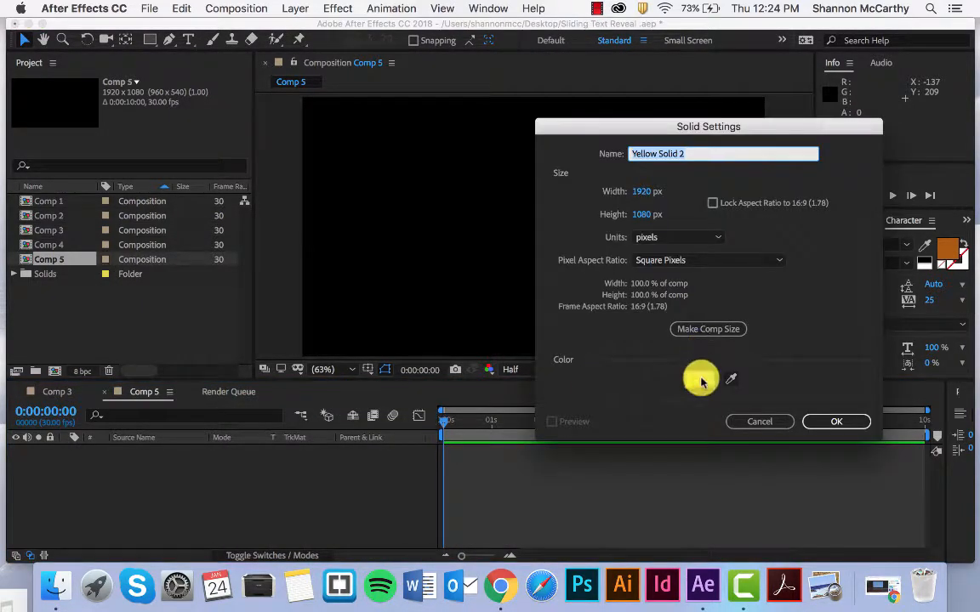
left_click(702, 382)
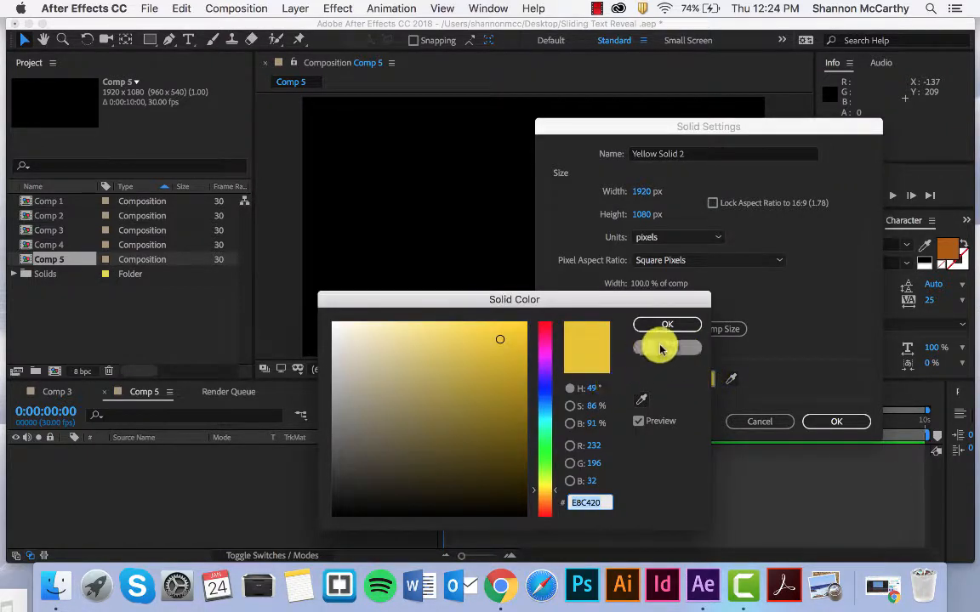
left_click(660, 326)
left_click(815, 421)
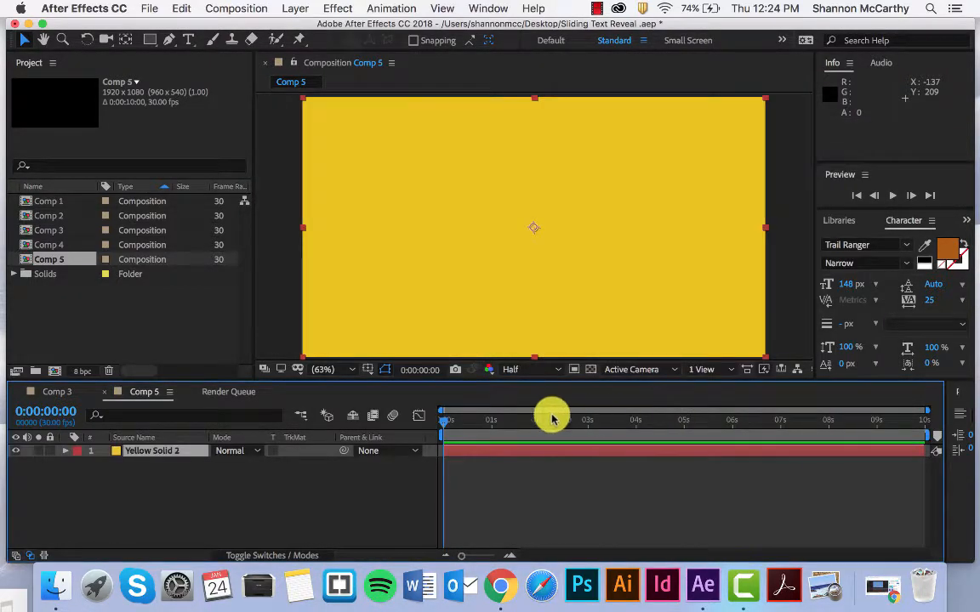
Step: Add a text layer reading "Howdy Folks" above the yellow solid
right_click(255, 482)
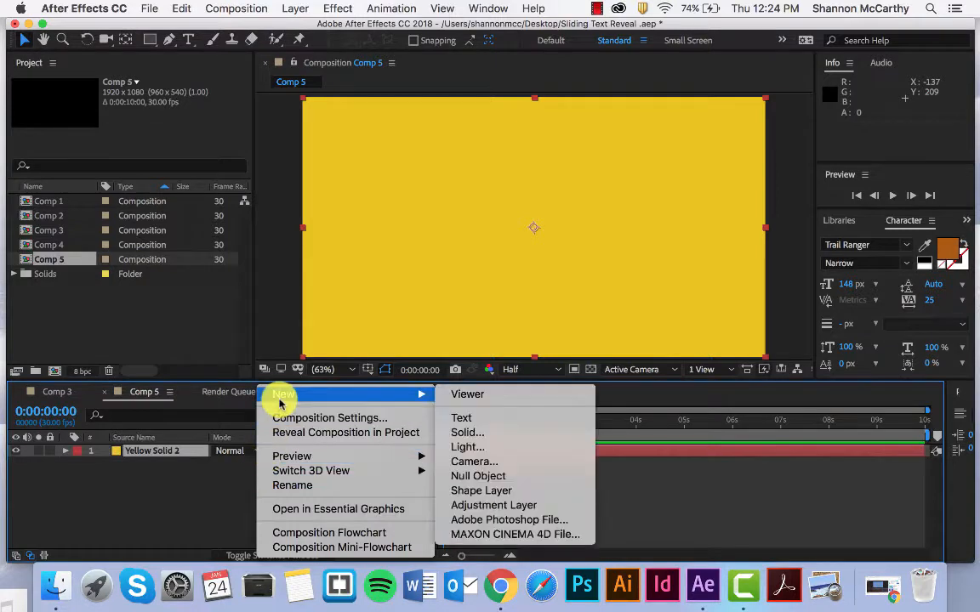
mouse_move(425, 394)
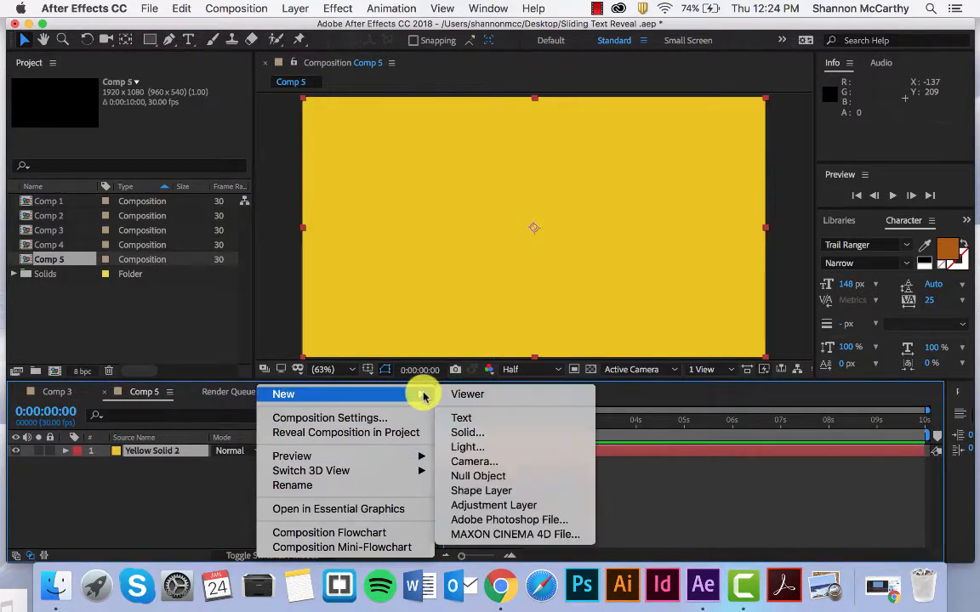
left_click(464, 418)
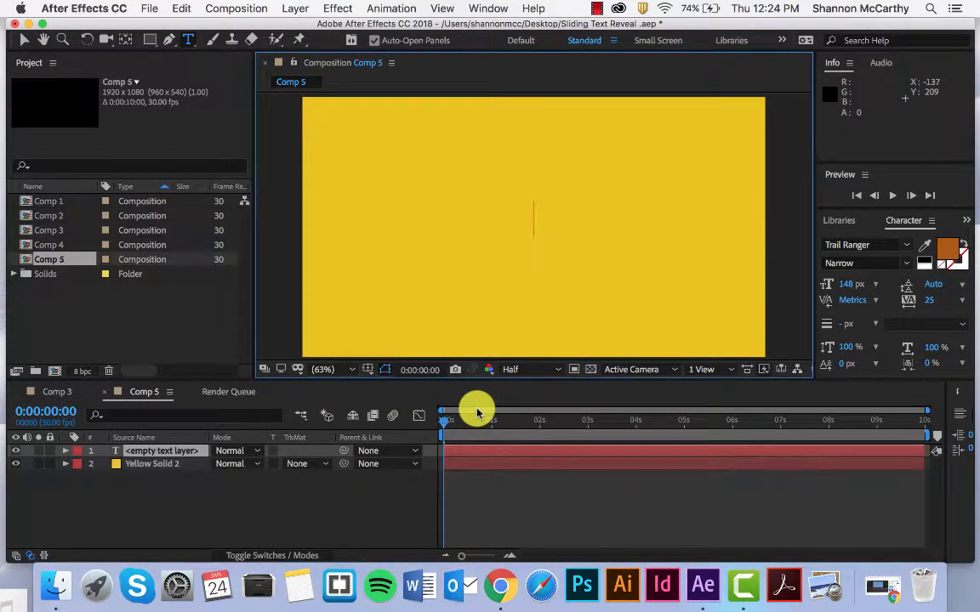
type("Ho")
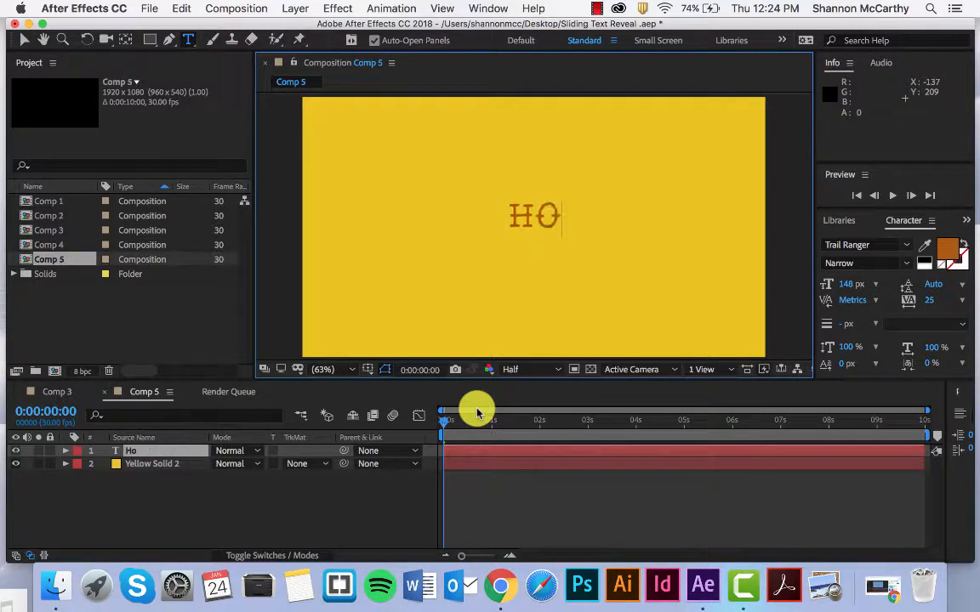
type("wdy Folks")
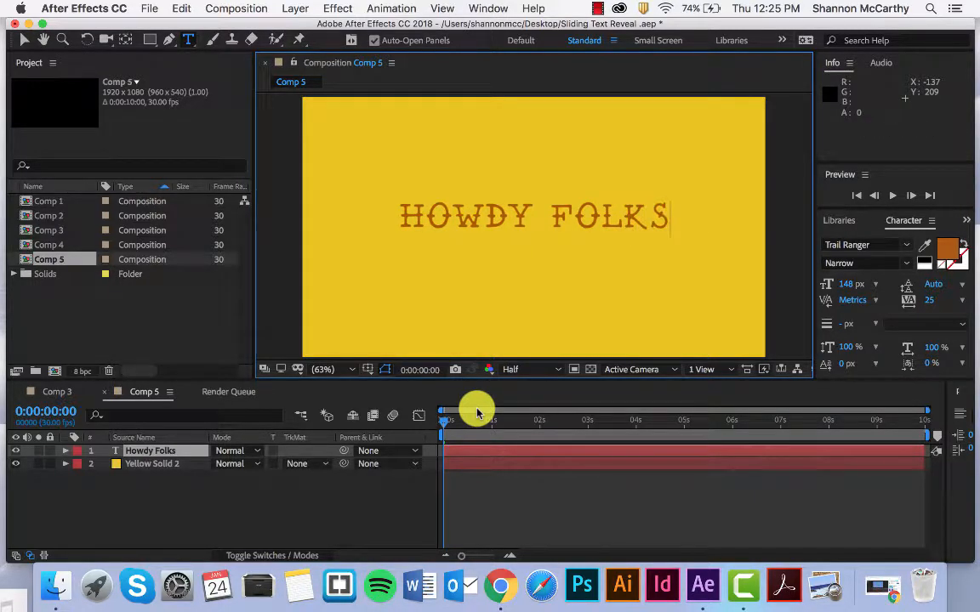
left_click(283, 507)
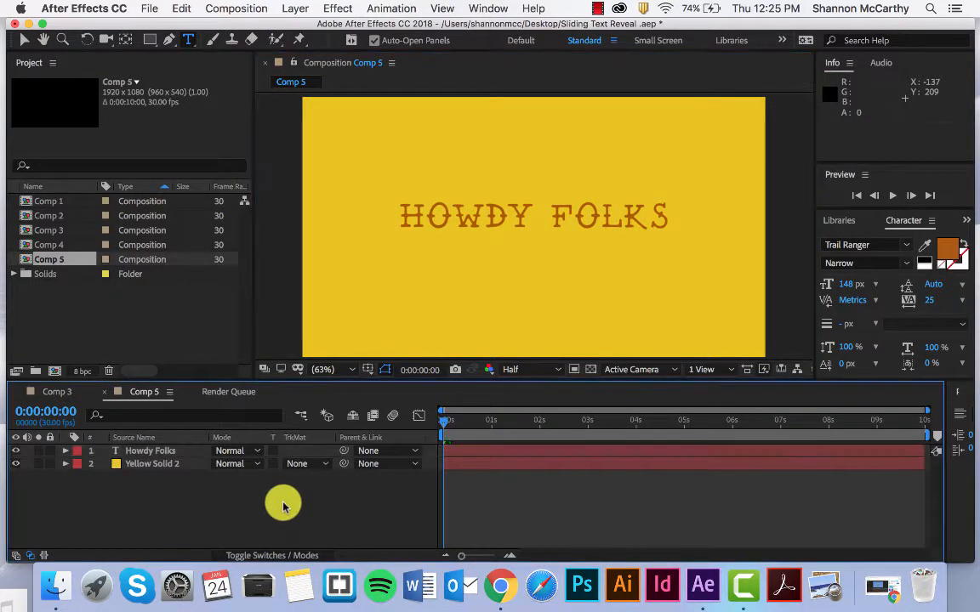
Step: Add an empty shape layer above the text and rename it "box"
right_click(283, 507)
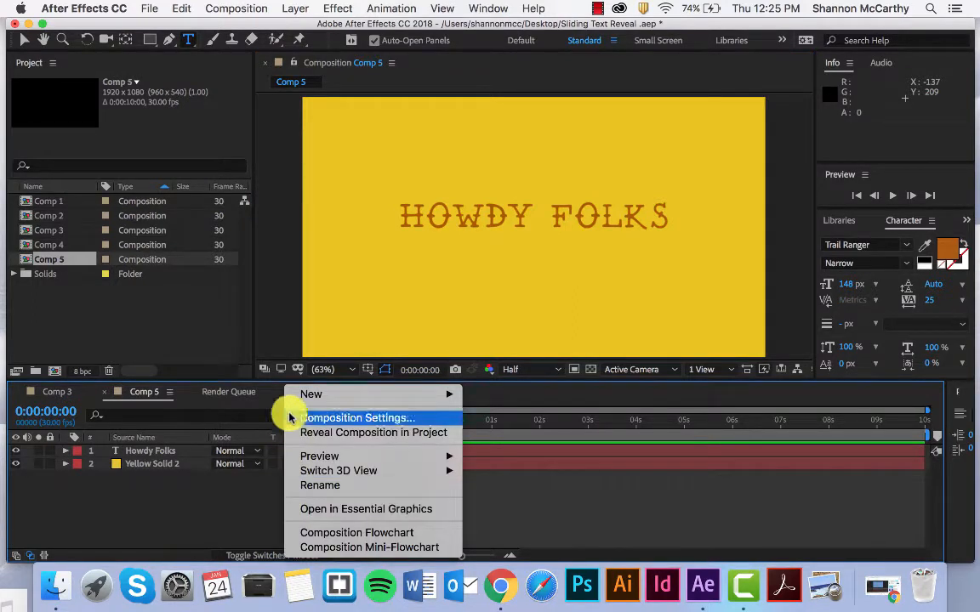
mouse_move(290, 396)
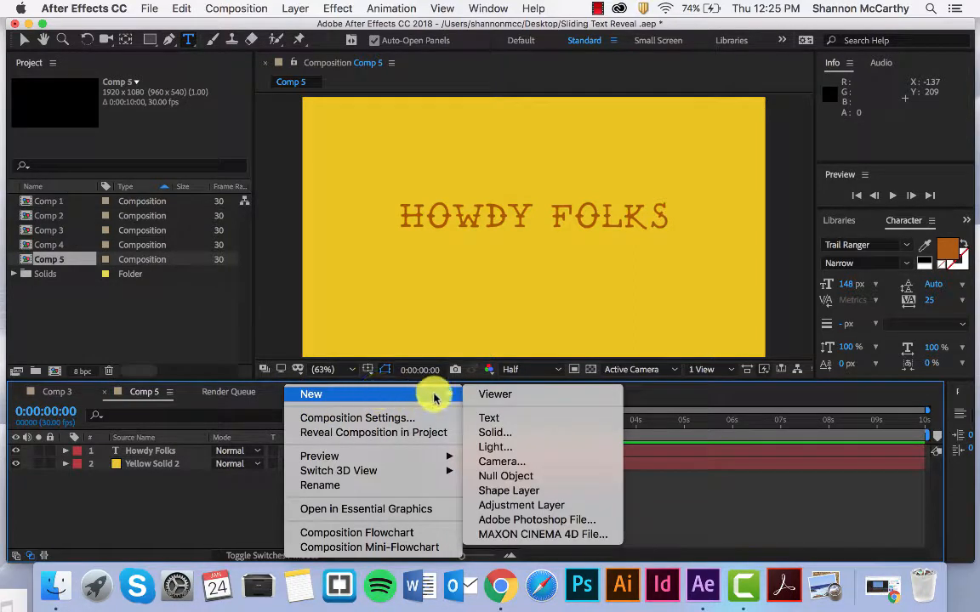
left_click(511, 493)
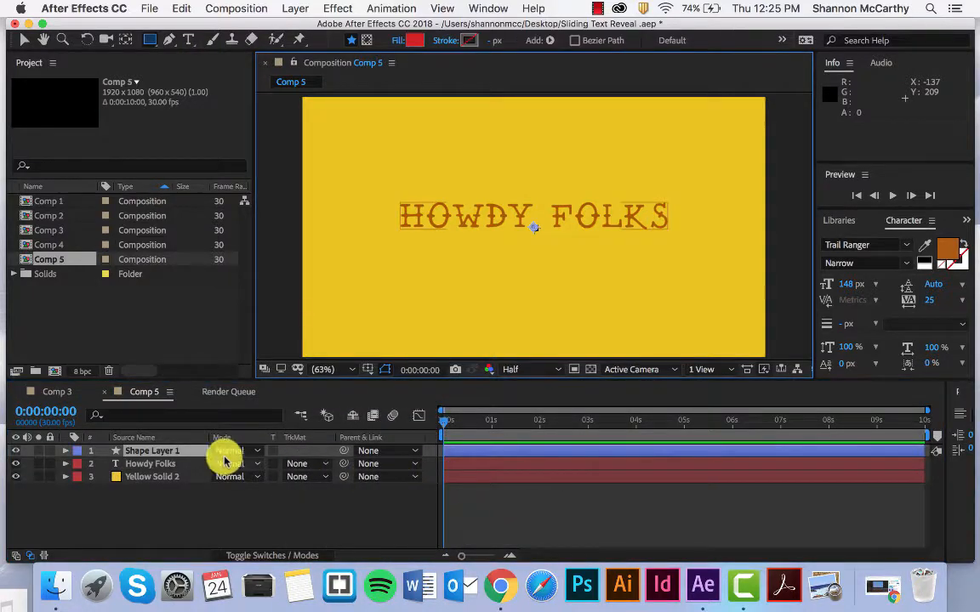
right_click(138, 452)
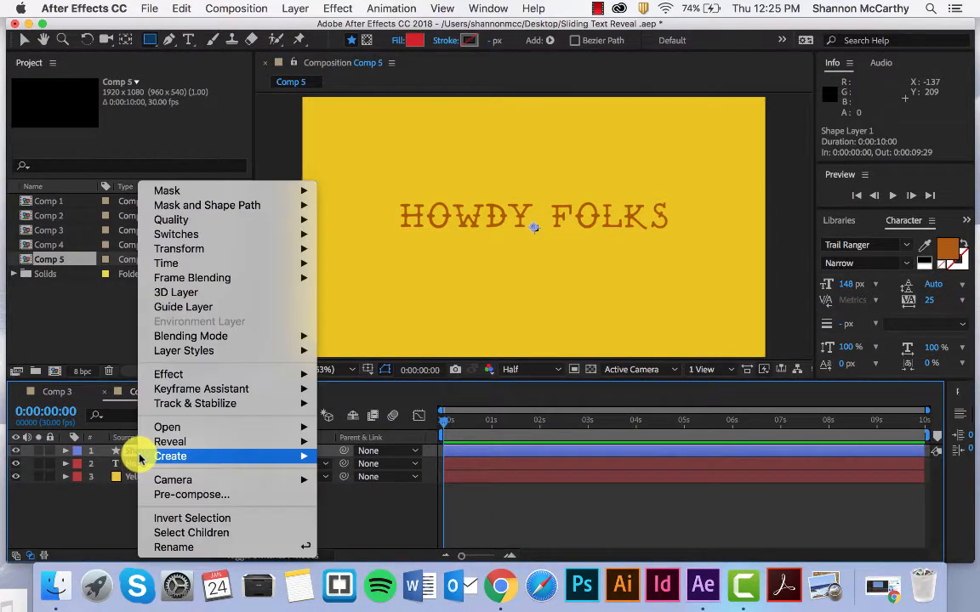
left_click(205, 548)
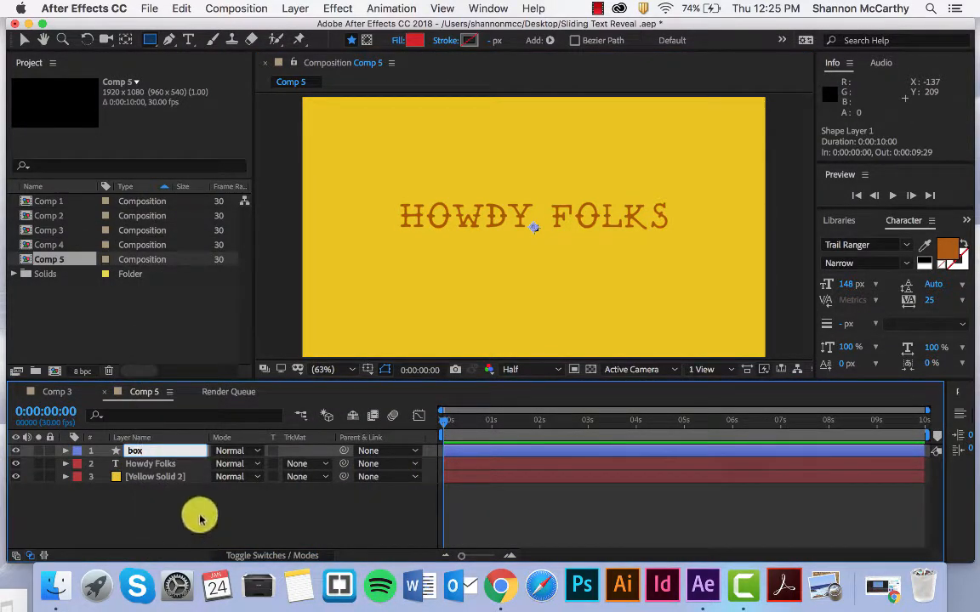
left_click(194, 498)
Step: Add a second empty shape layer above the box layer and rename it "blob"
right_click(193, 508)
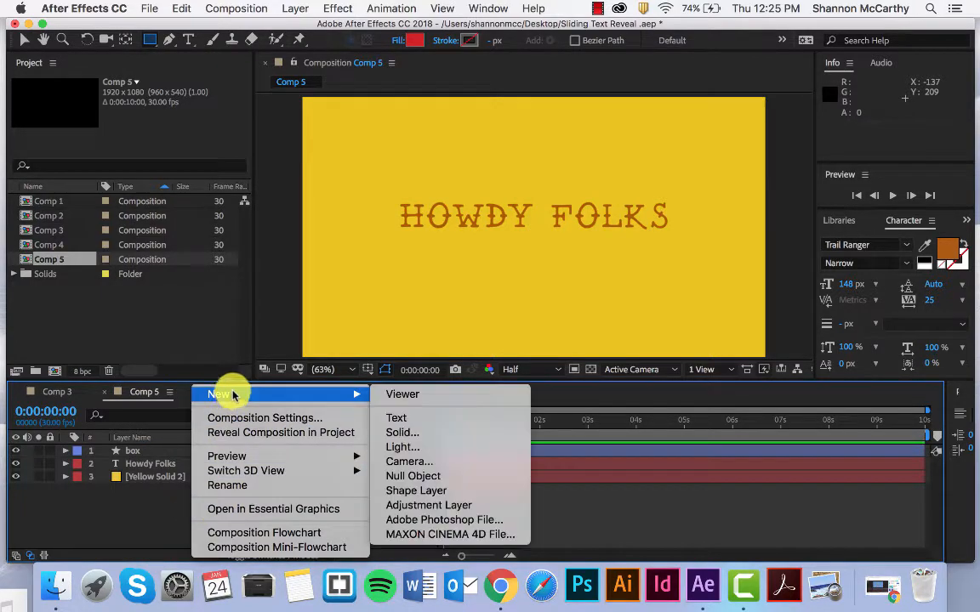
left_click(408, 491)
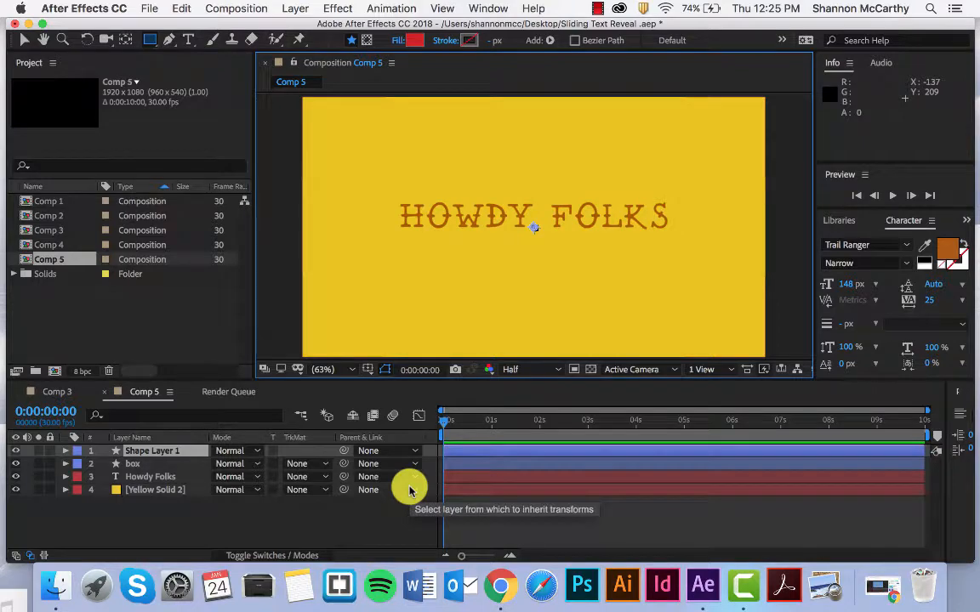
right_click(170, 451)
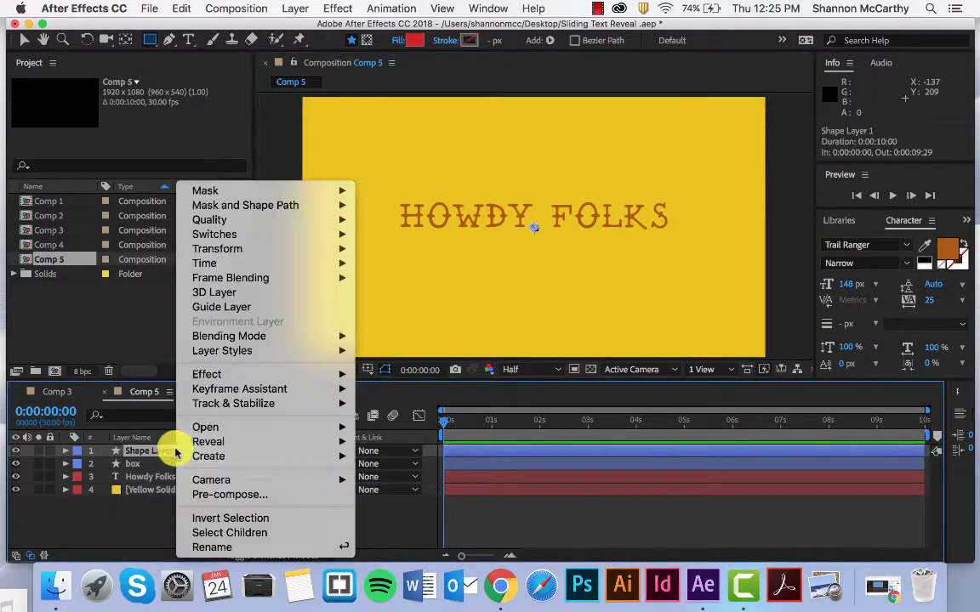
left_click(212, 547)
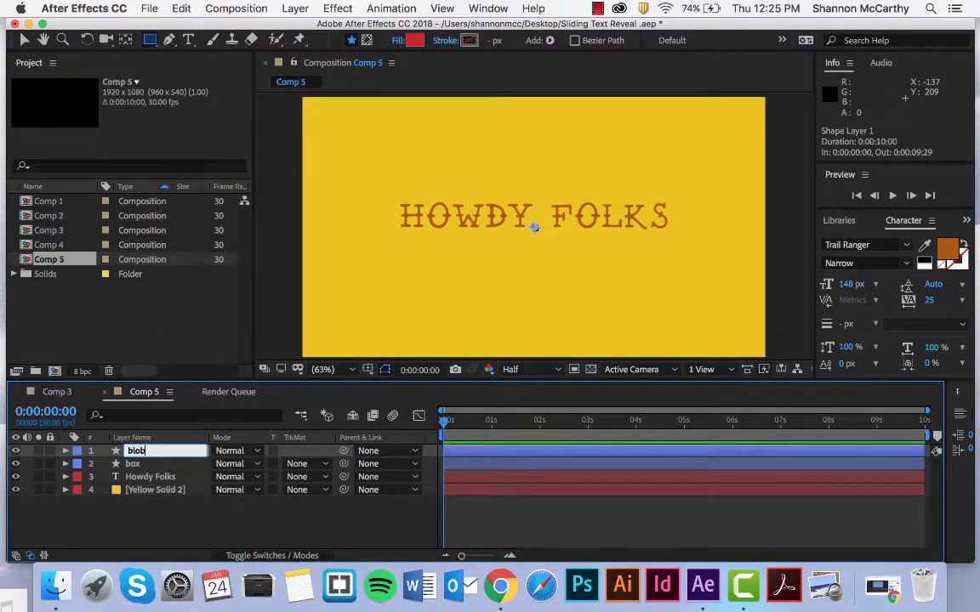
left_click(210, 518)
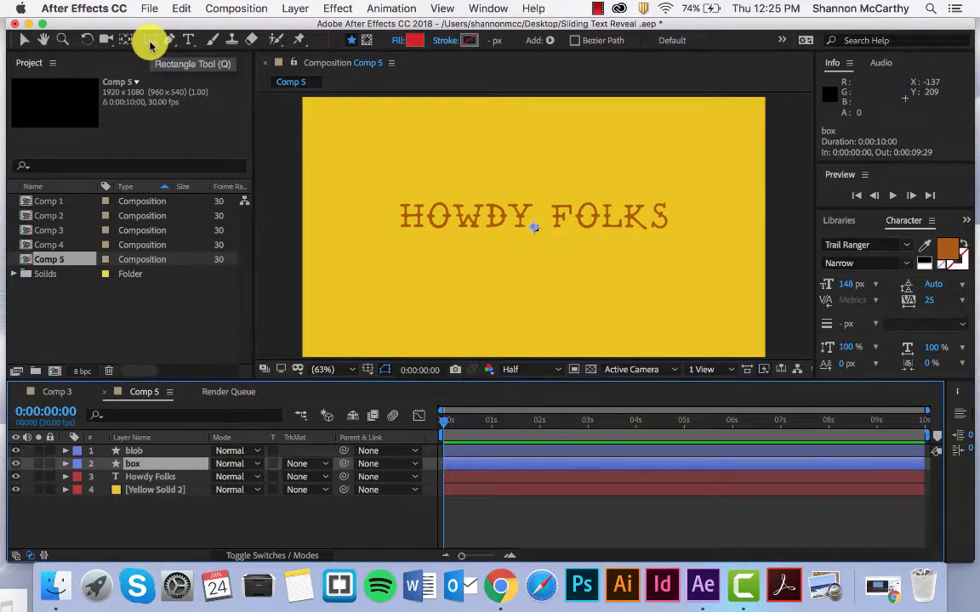
Step: Draw a red rectangle about 1741 by 285 px on the box layer so that it covers the text
left_click(150, 41)
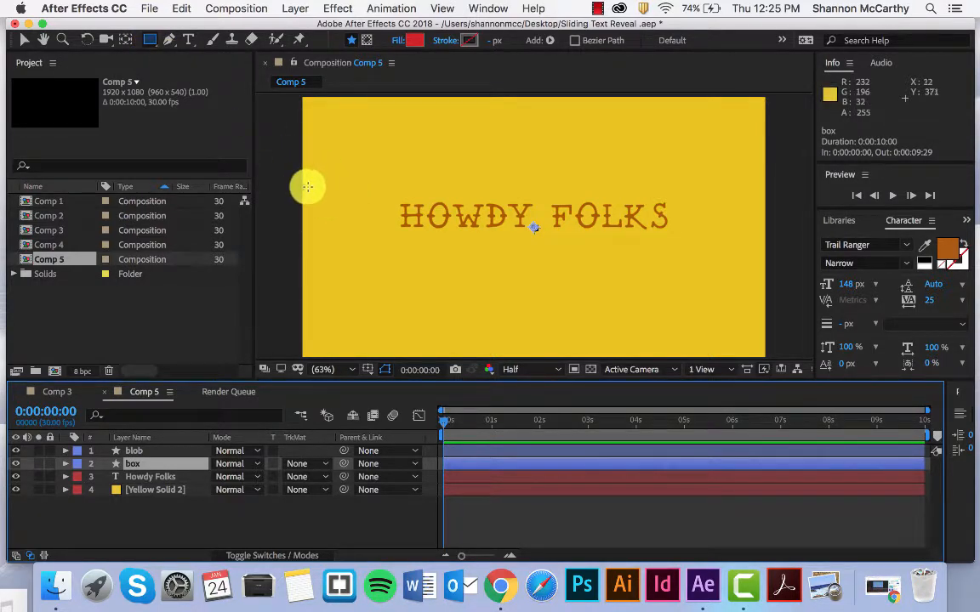
left_click_drag(322, 186, 740, 253)
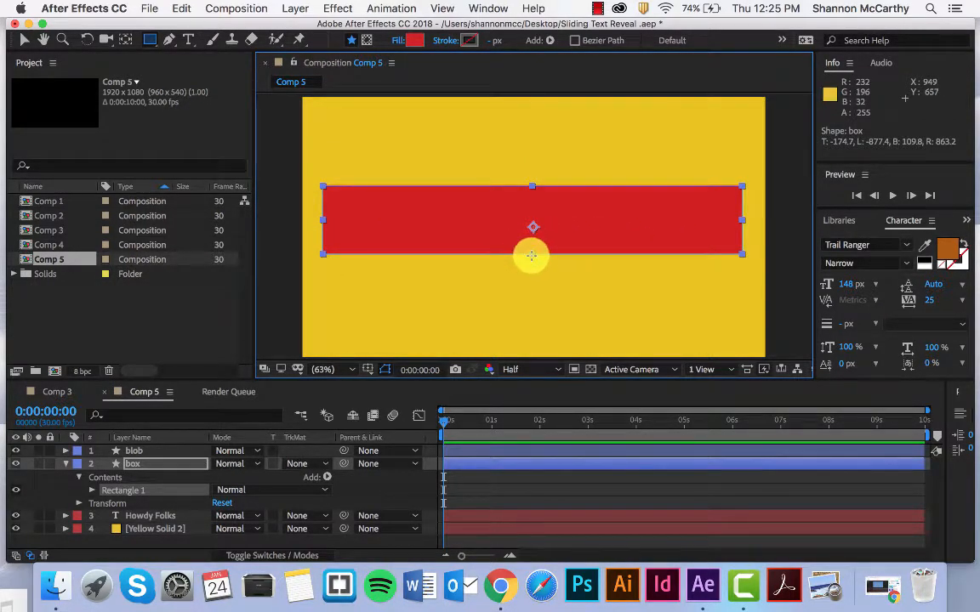
key("v")
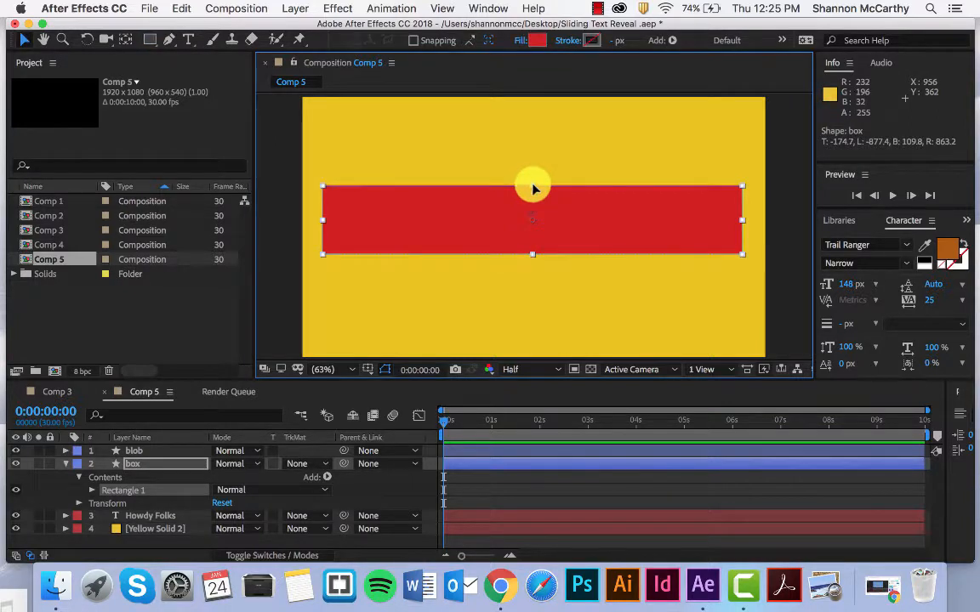
mouse_move(532, 188)
left_mouse_down()
mouse_move(536, 219)
mouse_move(533, 197)
left_mouse_up()
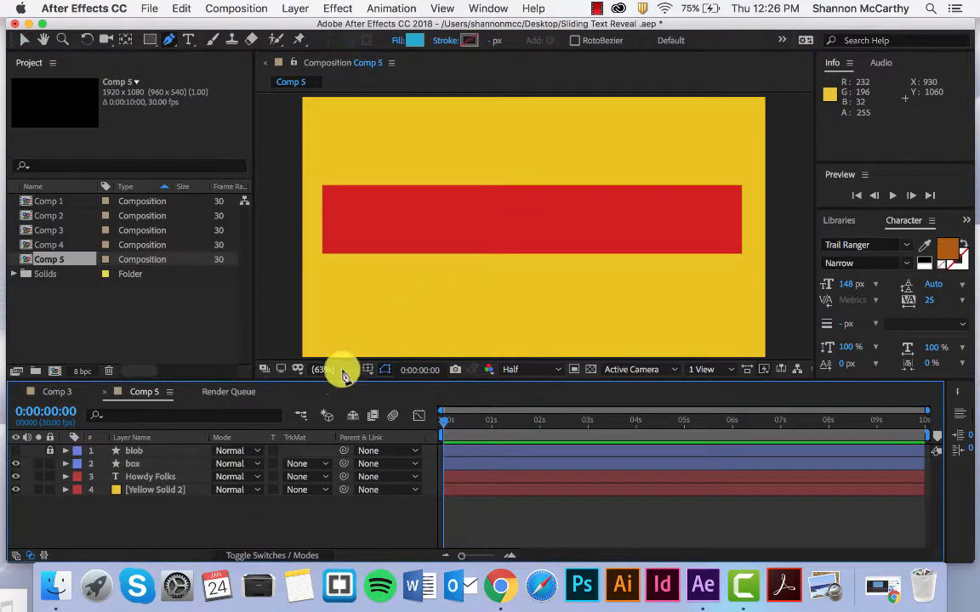
Step: Set the track matte of the Howdy Folks text layer to Alpha Matte "box"
left_click(180, 481)
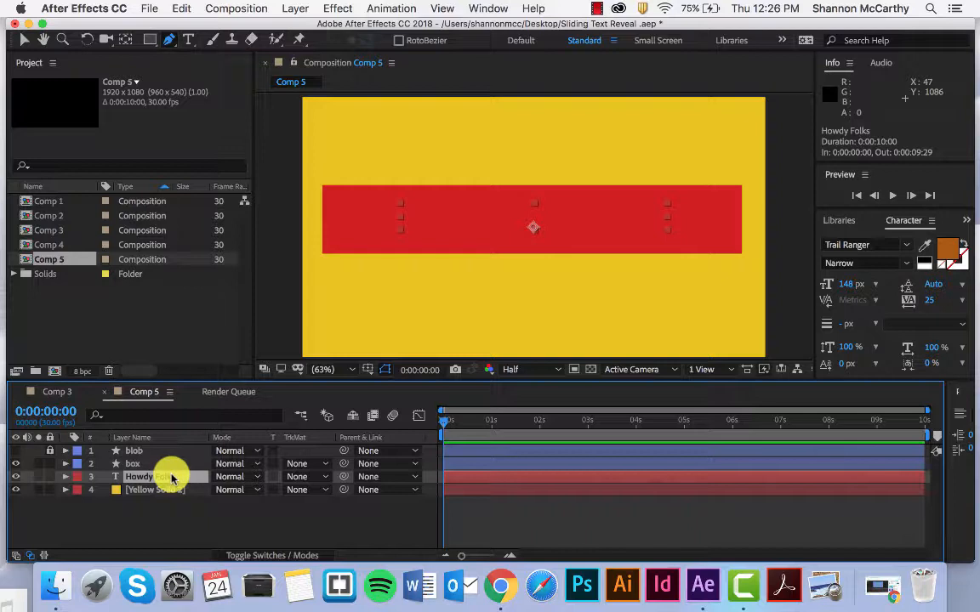
left_click(304, 477)
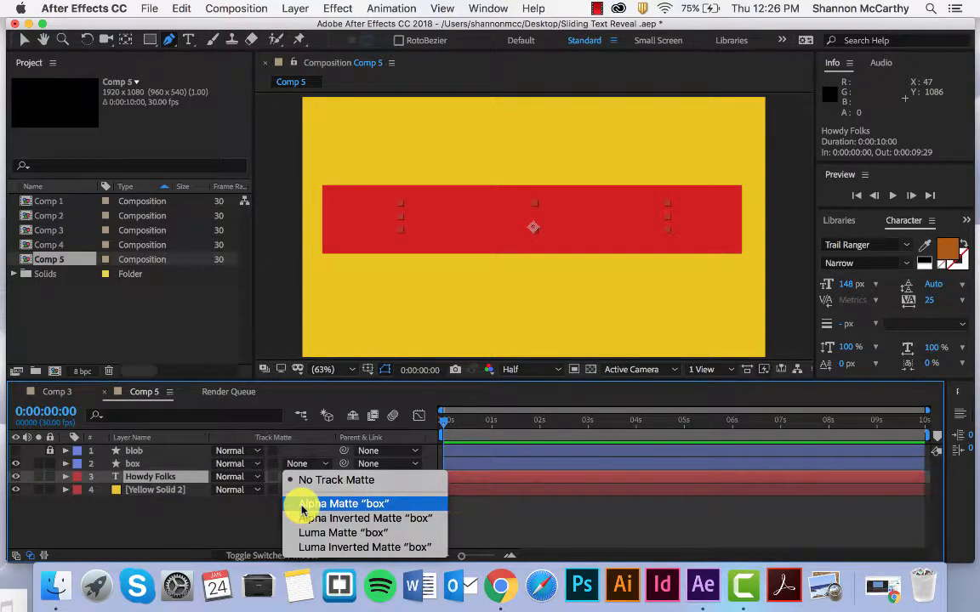
left_click(304, 506)
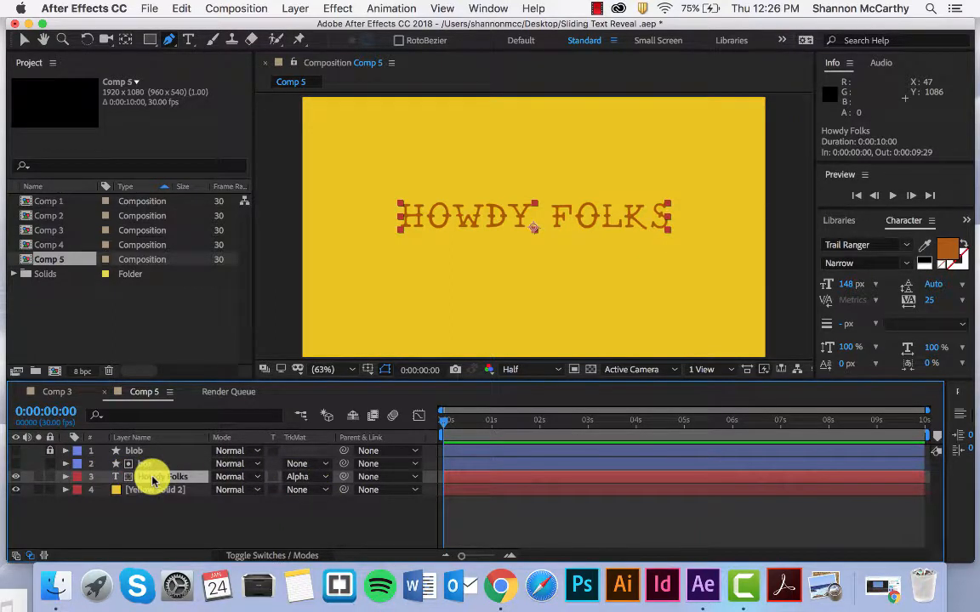
Step: Move the Howdy Folks text above the box to position 960, 351 and set a Position keyframe at 0:00:00:05
key("p")
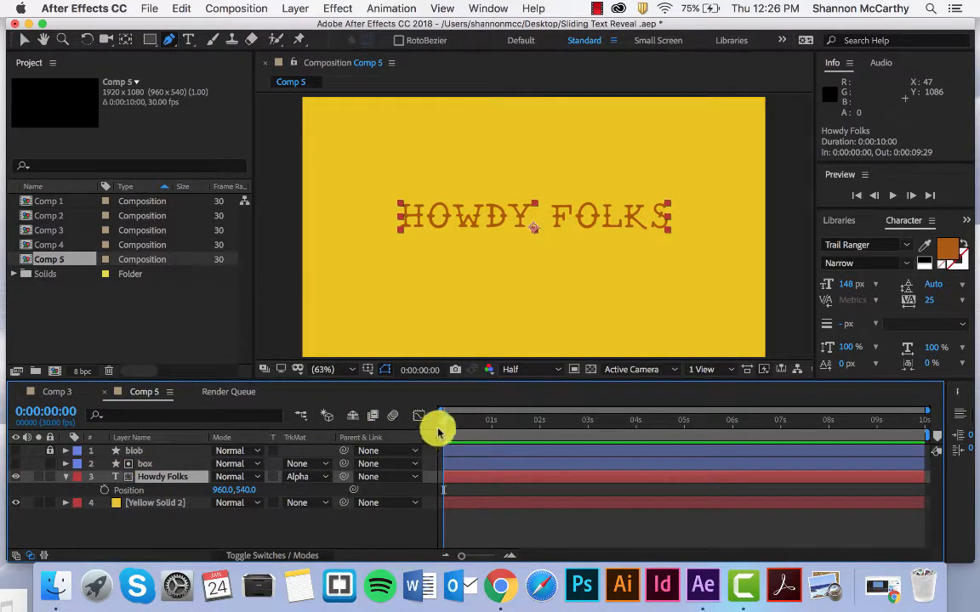
left_click_drag(242, 491, 201, 537)
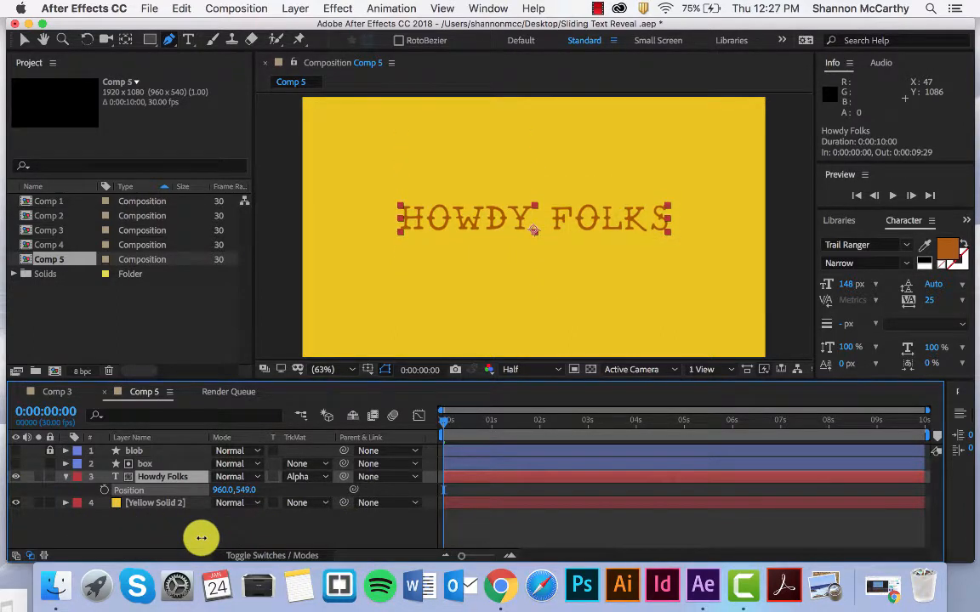
left_click_drag(205, 538, 39, 516)
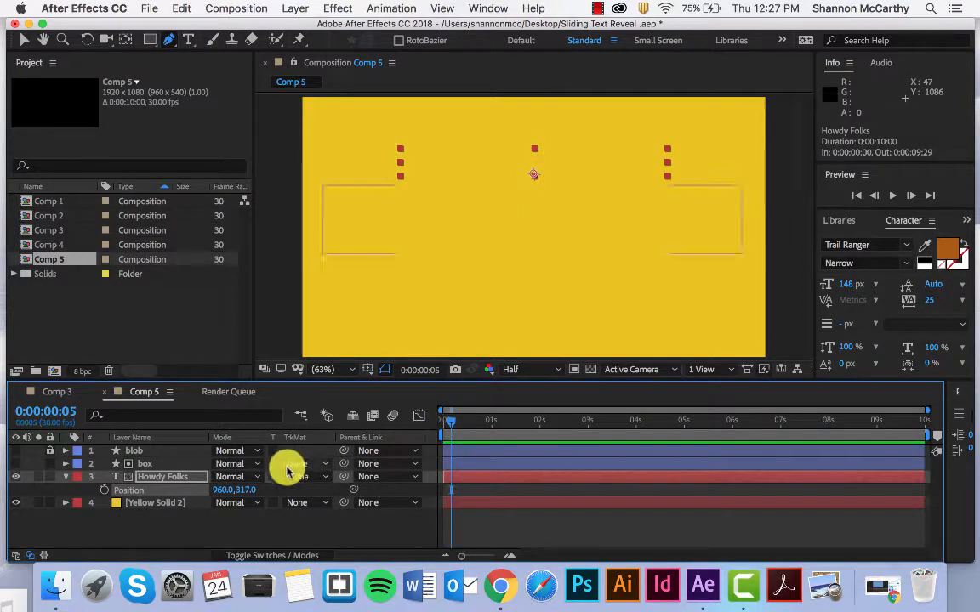
mouse_move(252, 490)
left_mouse_down()
mouse_move(341, 487)
mouse_move(269, 490)
left_mouse_up()
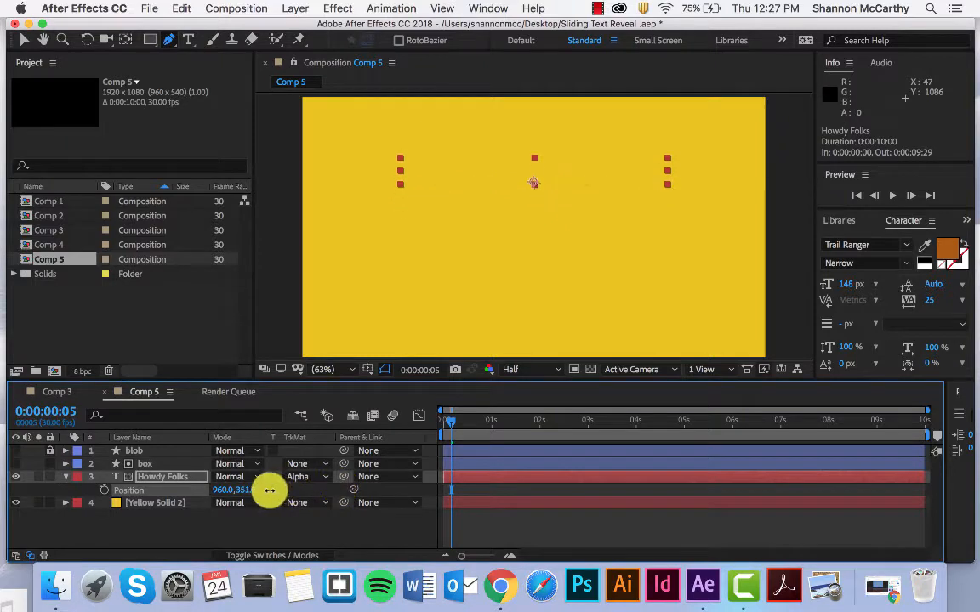
left_click(104, 490)
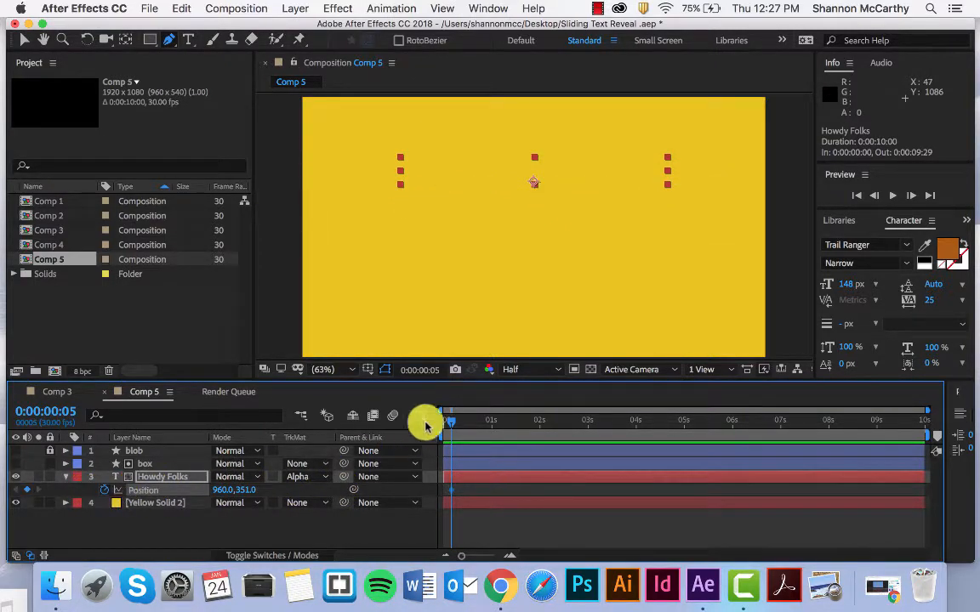
Step: Add a Position keyframe of 960, 779 at 0:00:00:24 to slide the text below the box, and move the playhead to 0:00:01:18
left_click_drag(451, 423, 482, 422)
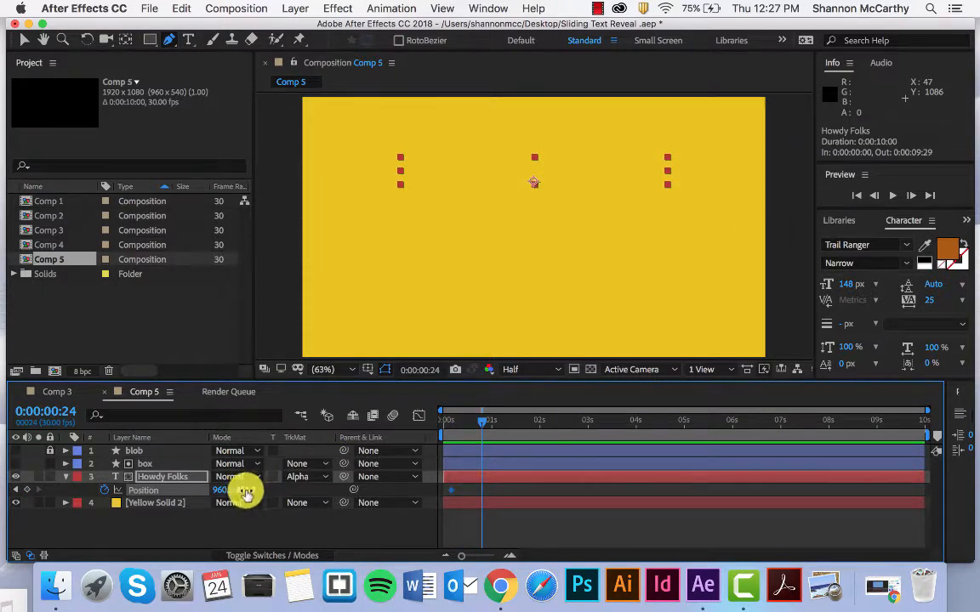
left_click_drag(244, 490, 602, 462)
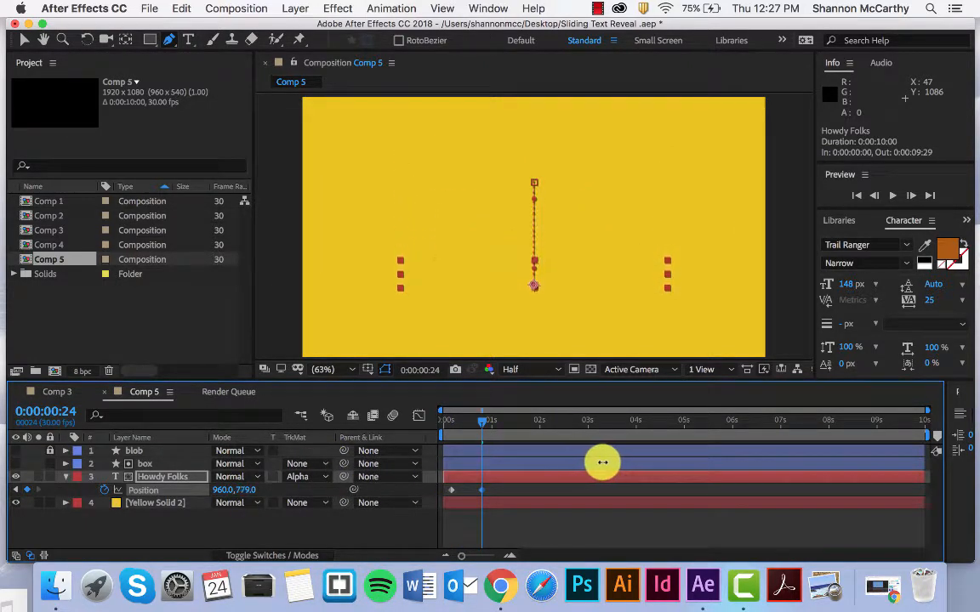
left_click(518, 426)
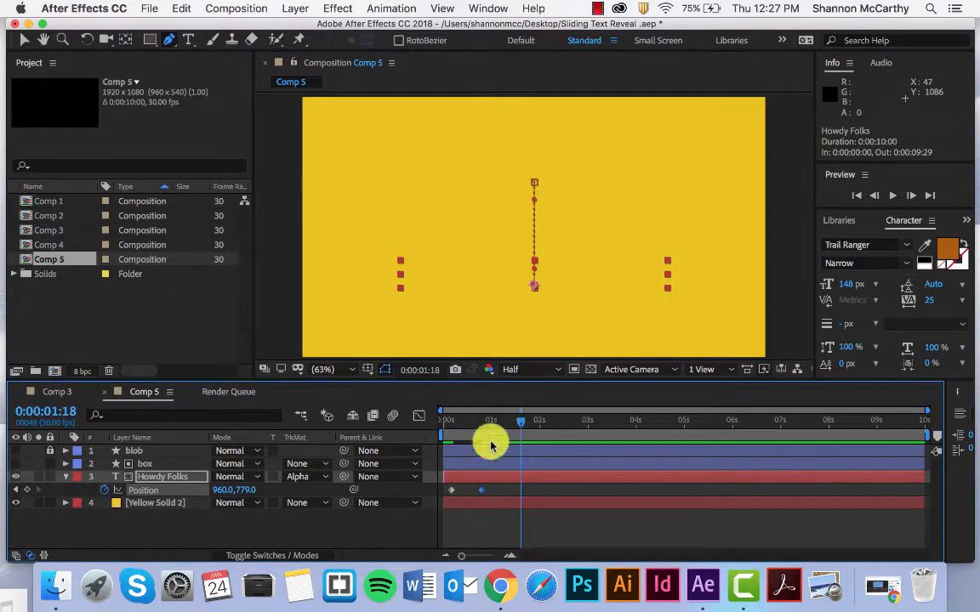
Step: Add Howdy Folks Position keyframes of 960, 312 at 0:00:01:18 and 960, 530 shortly before the 3-second mark
left_click_drag(231, 491, 2, 451)
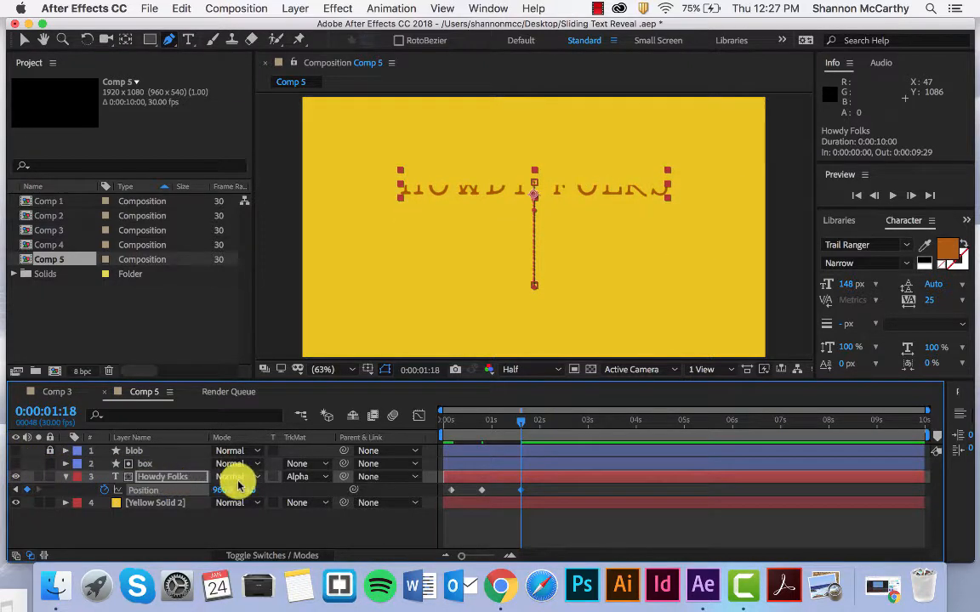
left_click_drag(246, 491, 176, 487)
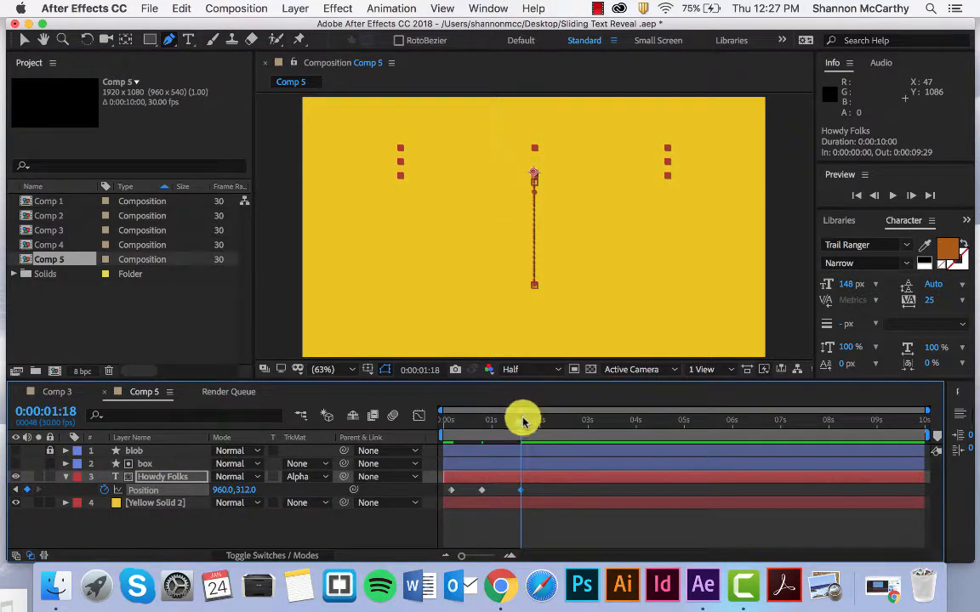
left_click_drag(520, 417, 578, 422)
left_click_drag(239, 490, 420, 477)
Step: Preview the text's up-and-down slide from the start of the composition
left_click_drag(577, 421, 400, 444)
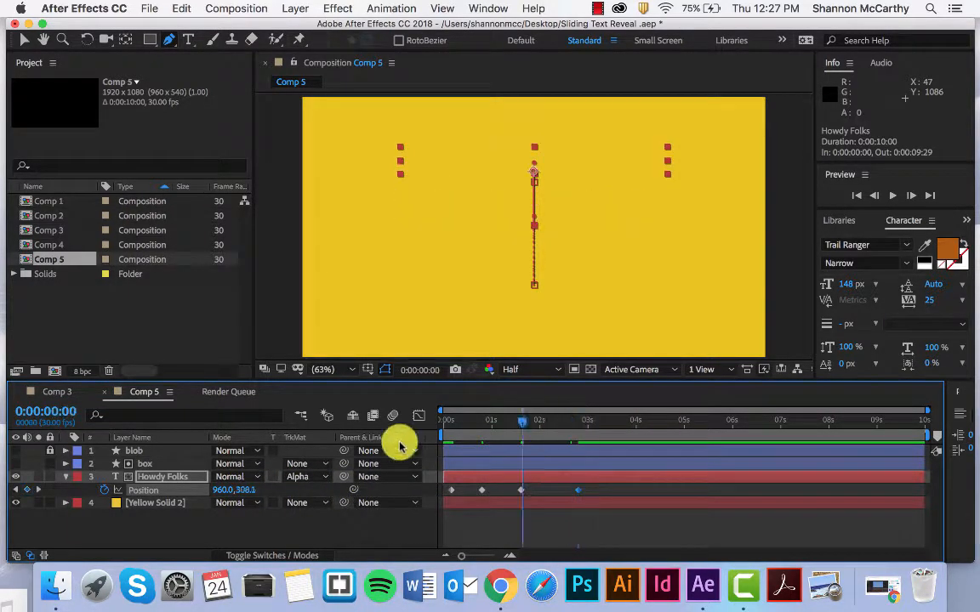
key("space")
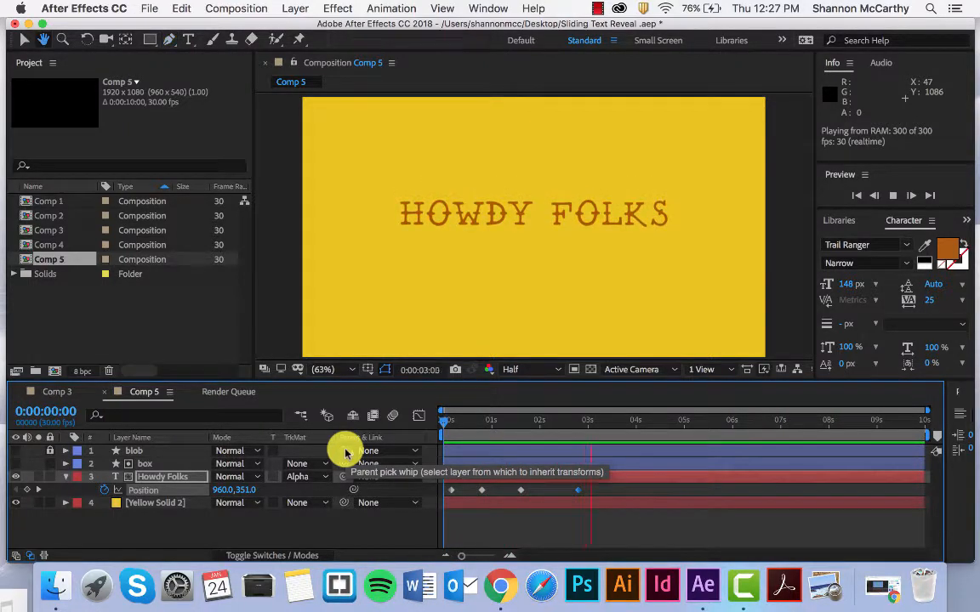
key("space")
Step: Space out the second, third and fourth Position keyframes to about 1.2, 2.4 and 3.2 seconds
left_click_drag(520, 491, 596, 491)
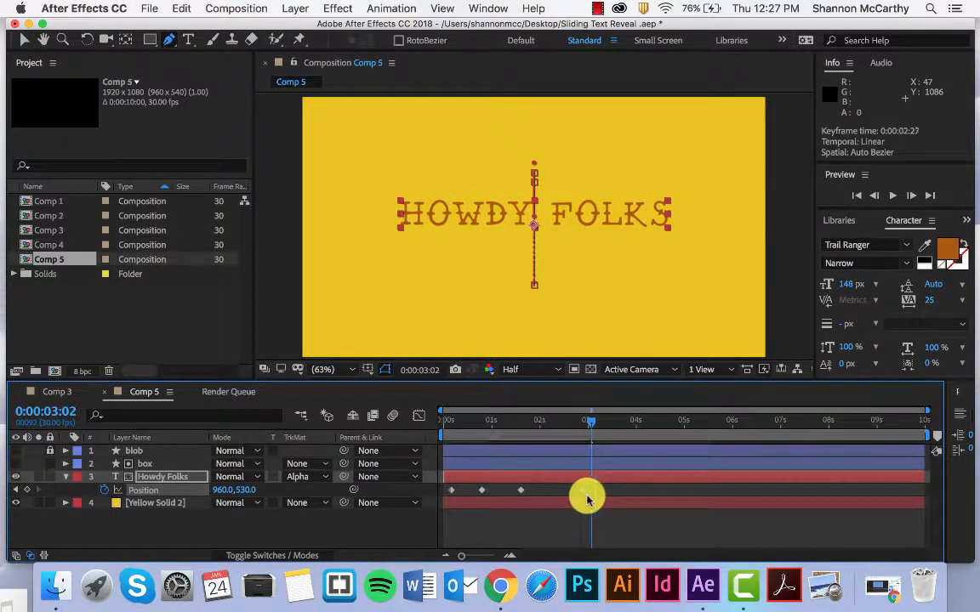
left_click_drag(531, 493, 561, 491)
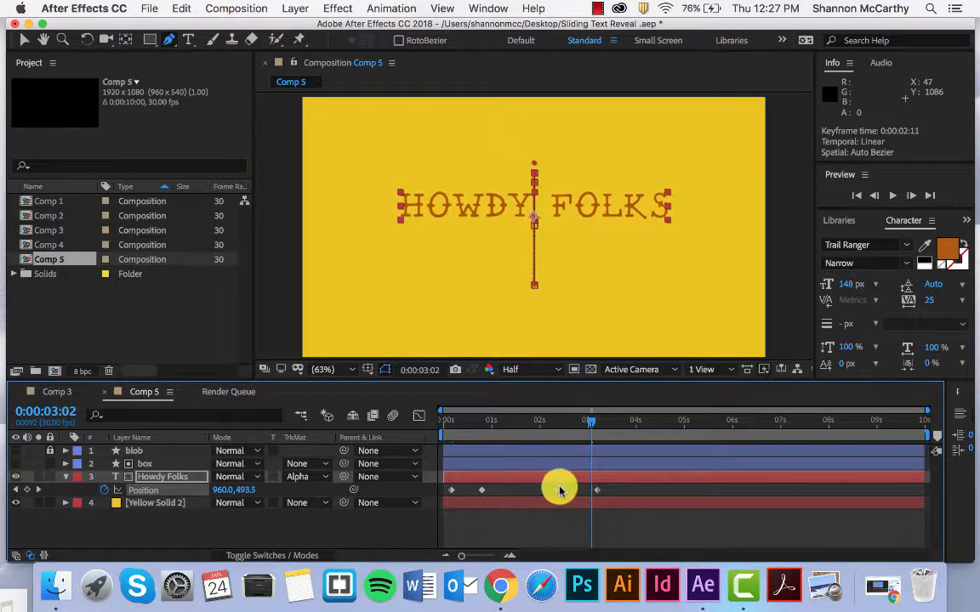
left_click_drag(482, 493, 500, 495)
left_click_drag(560, 493, 557, 494)
Step: Apply Easy Ease to all four Position keyframes of the Howdy Folks layer
left_click_drag(616, 498, 455, 492)
right_click(451, 493)
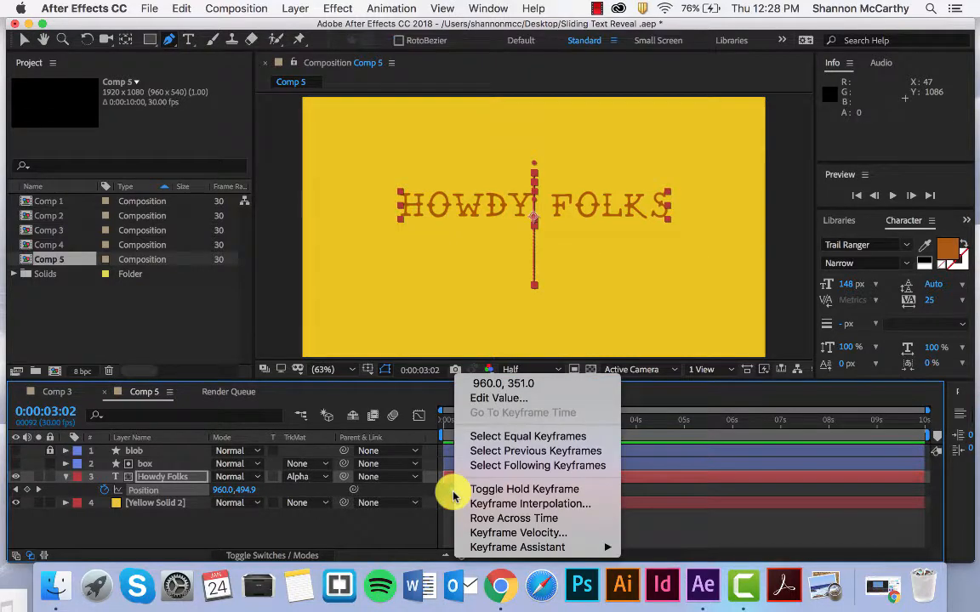
mouse_move(560, 544)
left_click(680, 466)
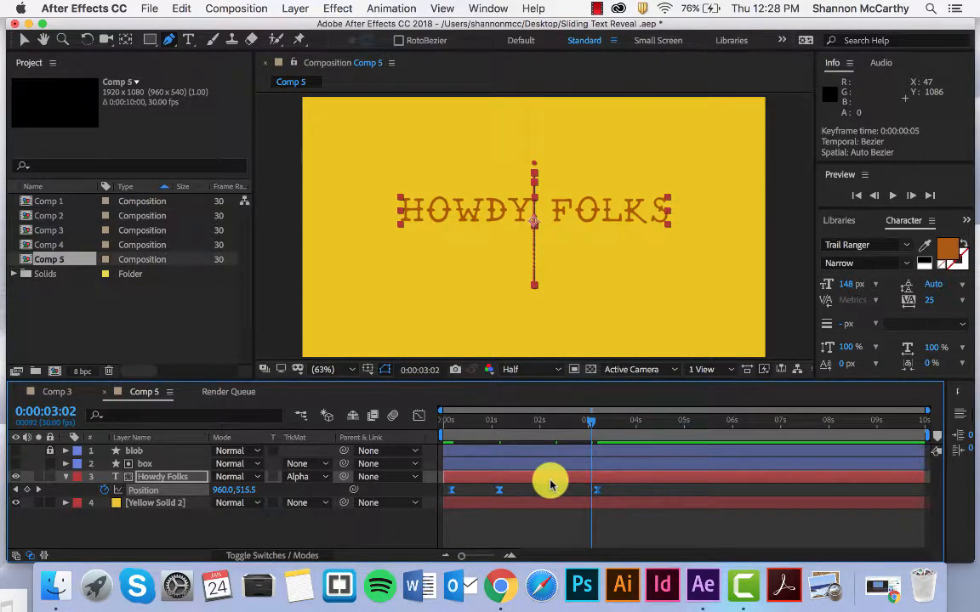
Step: In the Graph Editor, change the third Position keyframe's Y value to about 350 px, level with the first keyframe
left_click(418, 416)
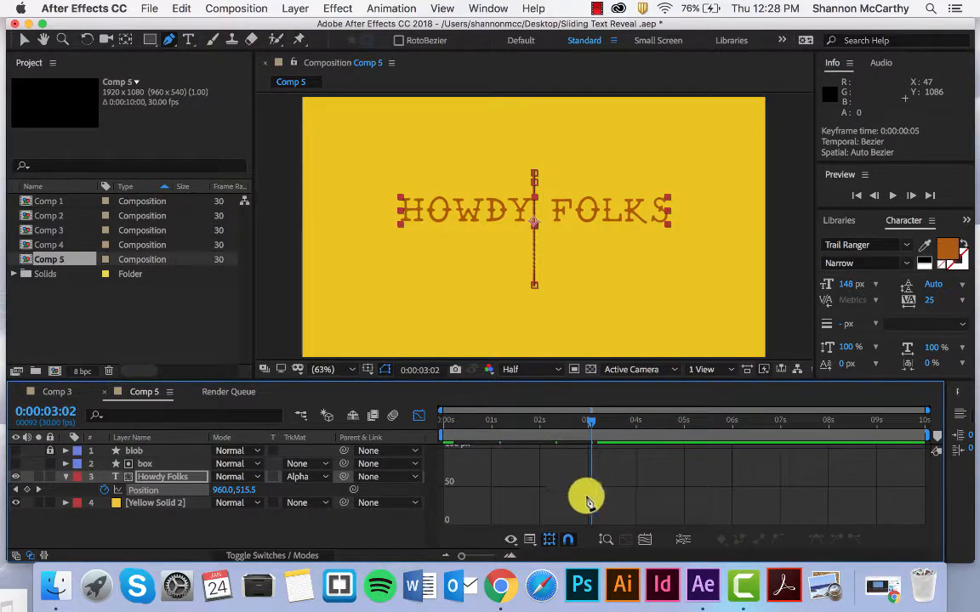
left_click(23, 40)
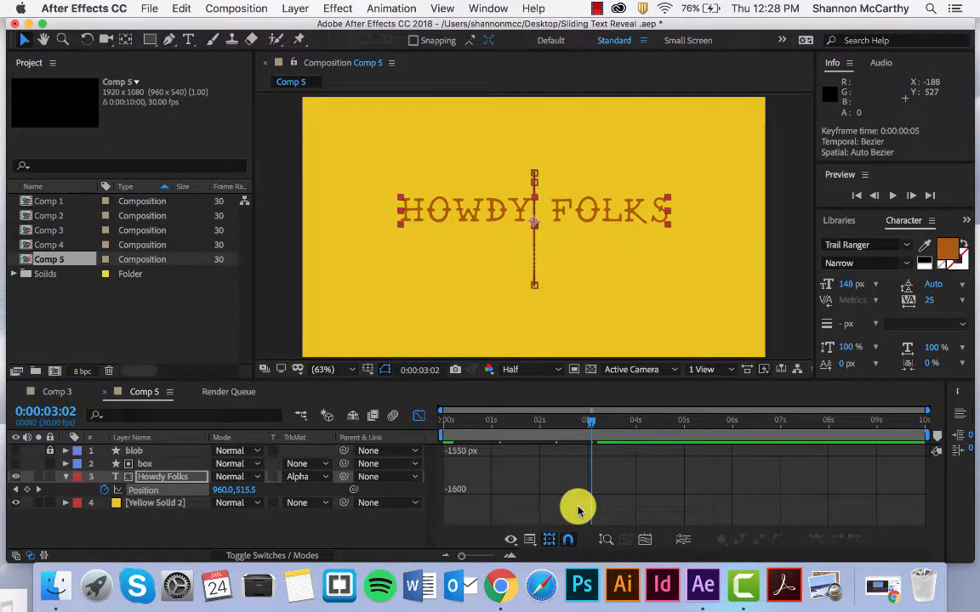
scroll(578, 510, "up", 10)
scroll(577, 510, "up", 8)
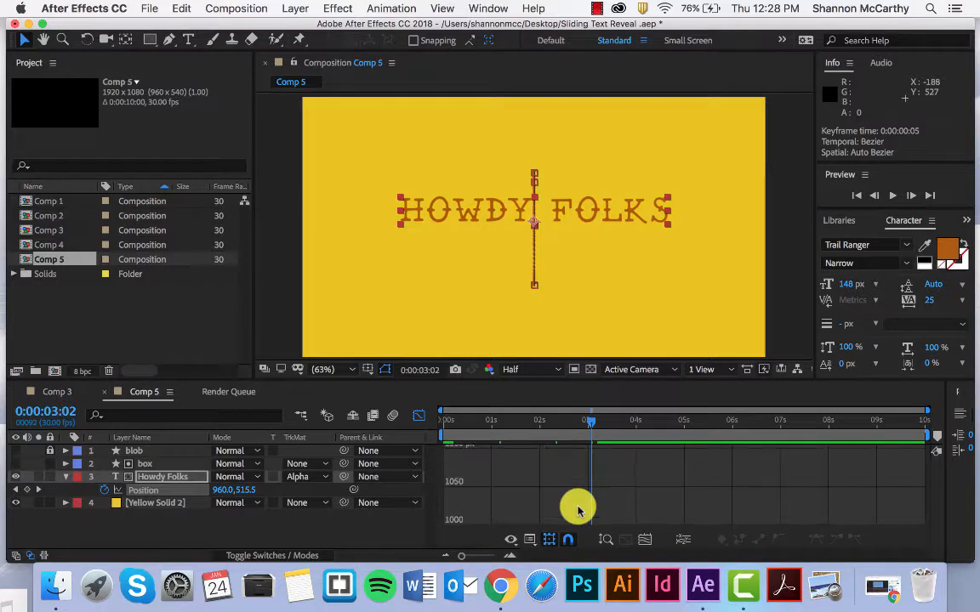
scroll(577, 510, "down", 2)
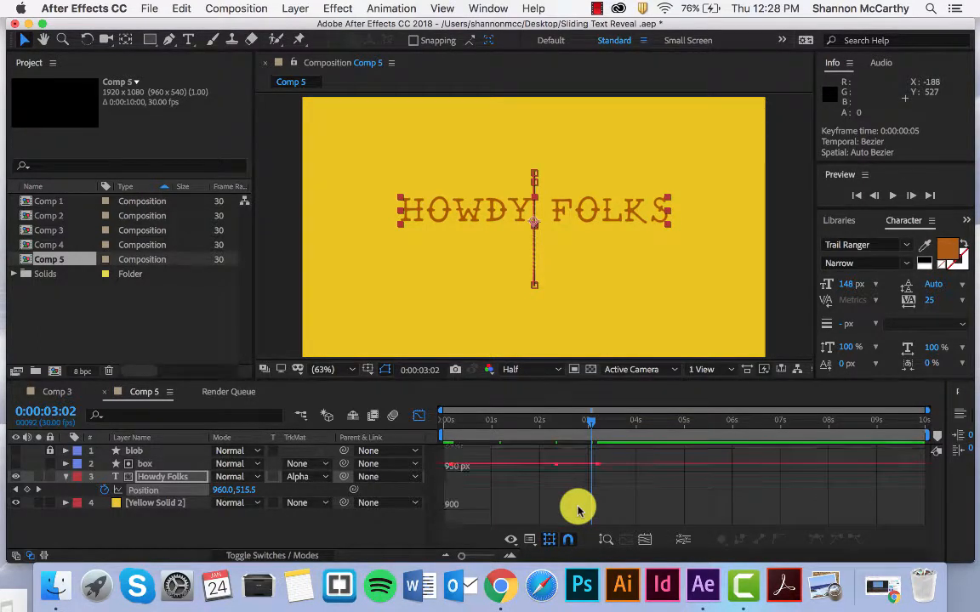
scroll(578, 510, "up", 1)
scroll(576, 512, "down", 1)
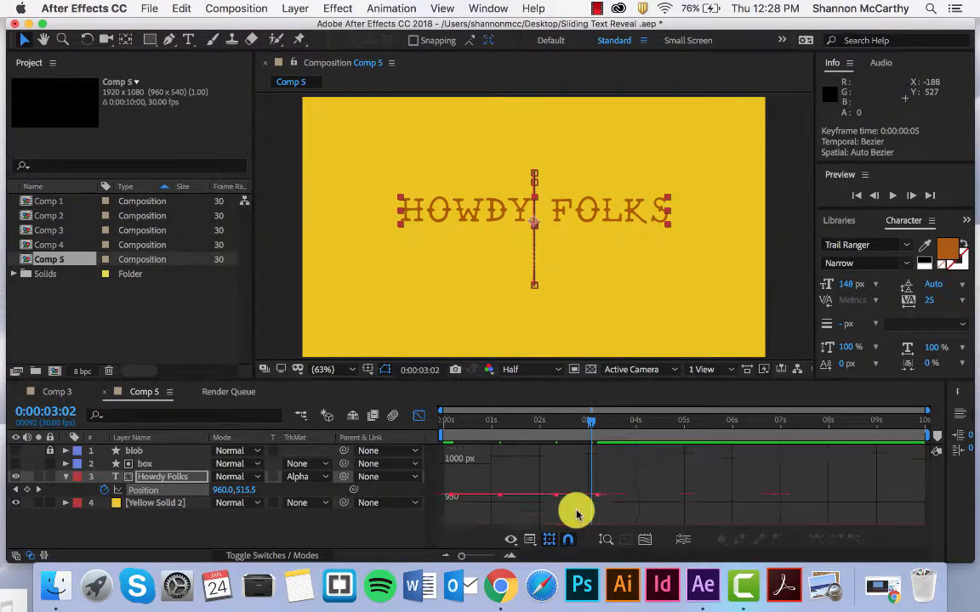
scroll(564, 500, "down", 3)
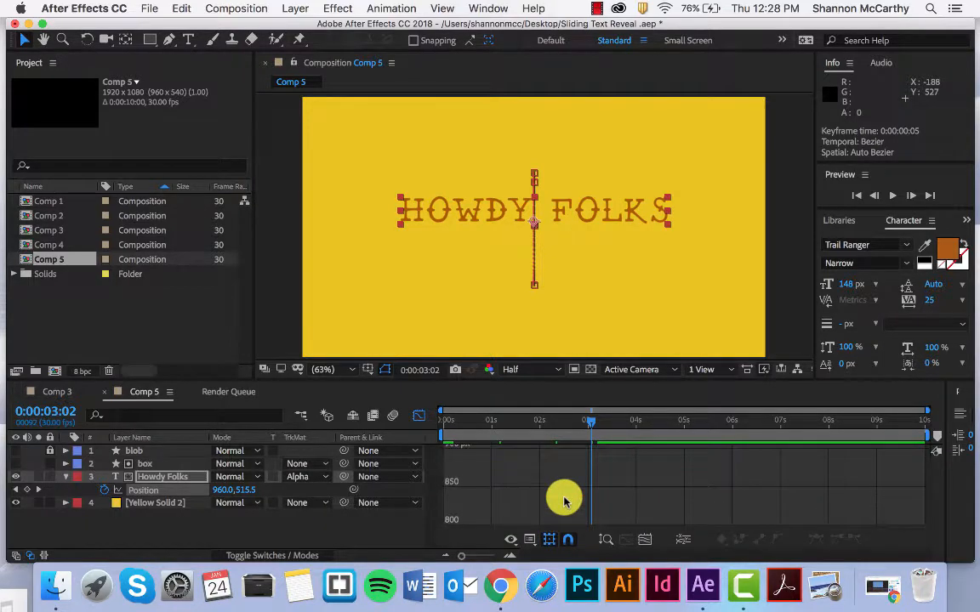
scroll(564, 501, "down", 3)
scroll(564, 500, "down", 7)
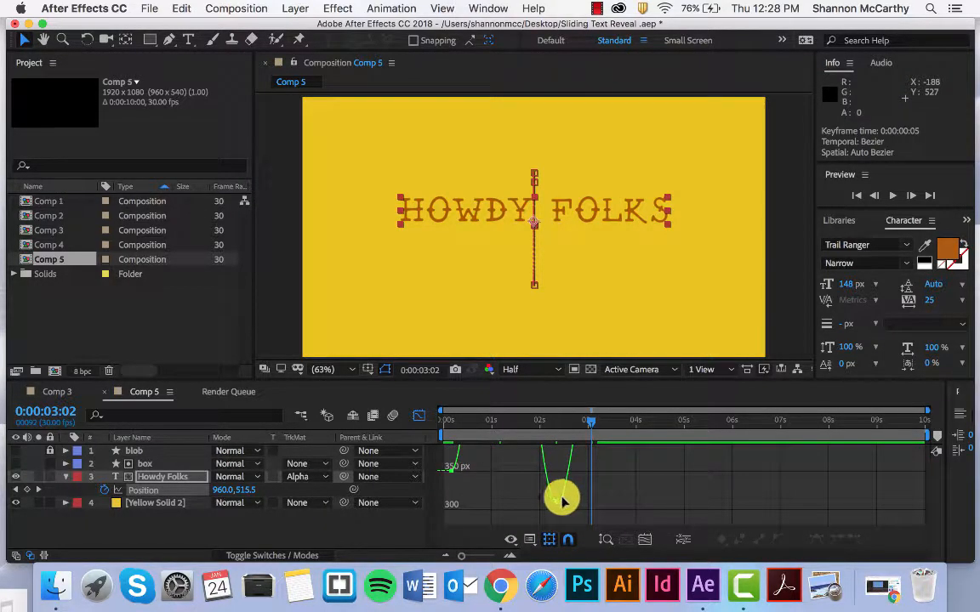
scroll(559, 502, "up", 1)
scroll(558, 507, "down", 1)
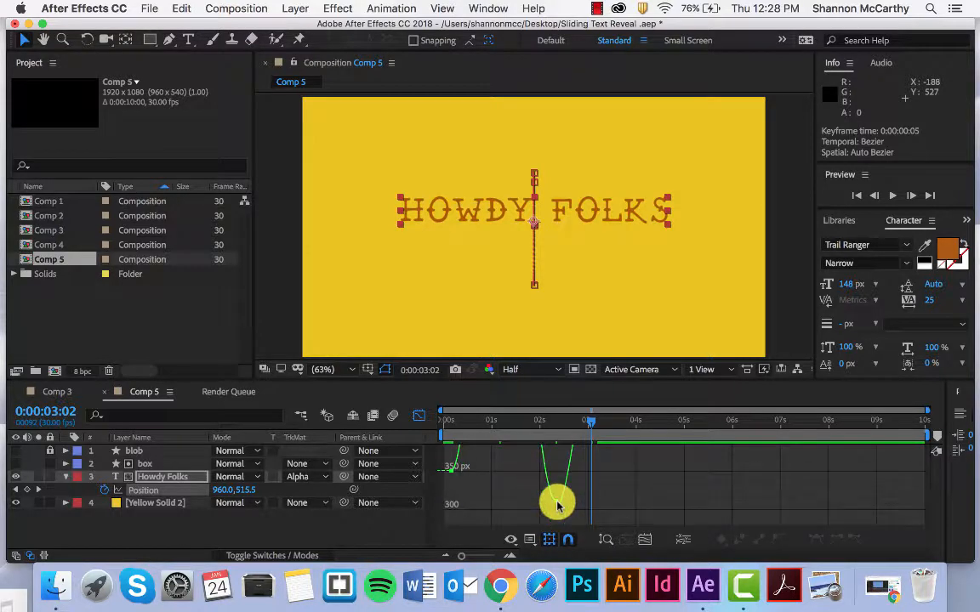
left_click_drag(558, 506, 558, 472)
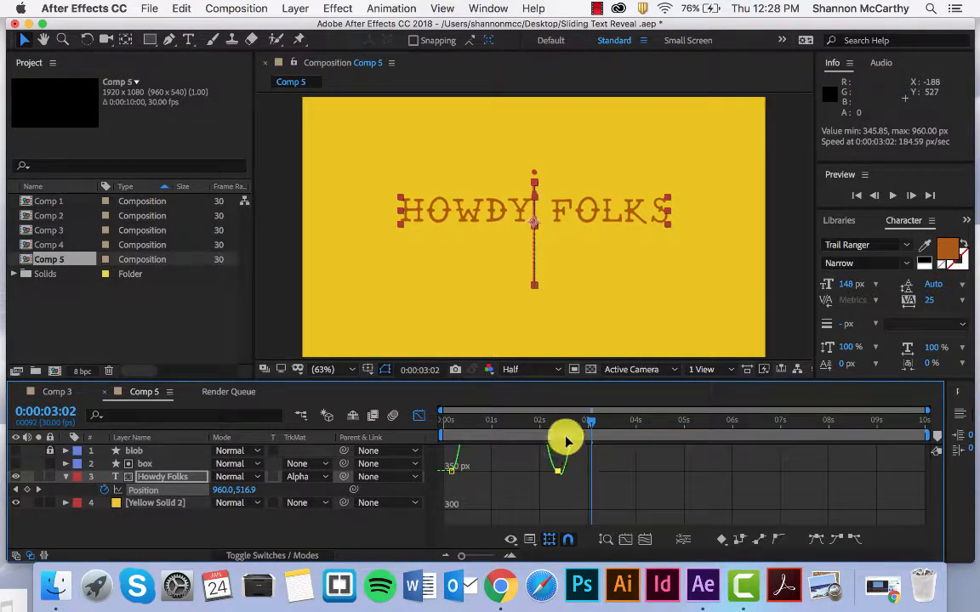
Step: Play the animation from the start to check the adjusted third keyframe
left_click_drag(596, 426, 433, 451)
key("space")
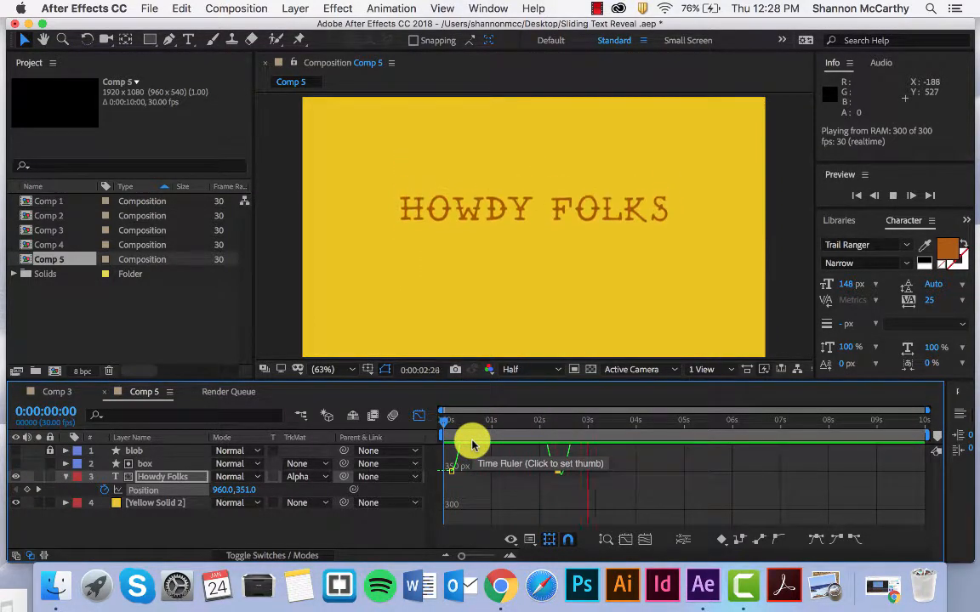
key("space")
Step: Move the peak keyframe of the Y position curve to about 2 seconds and a value of about 750 px
scroll(563, 474, "up", 10)
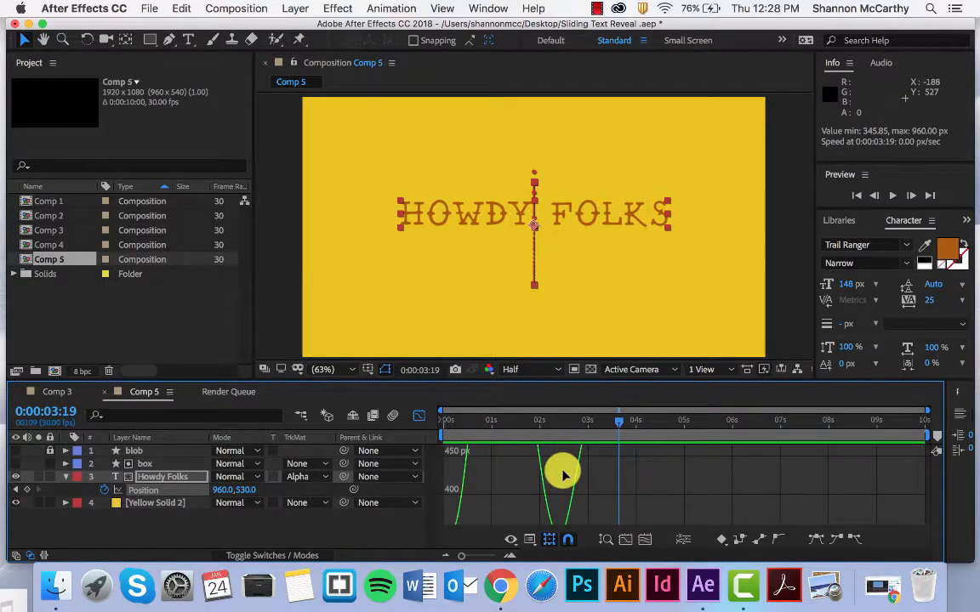
scroll(562, 474, "up", 3)
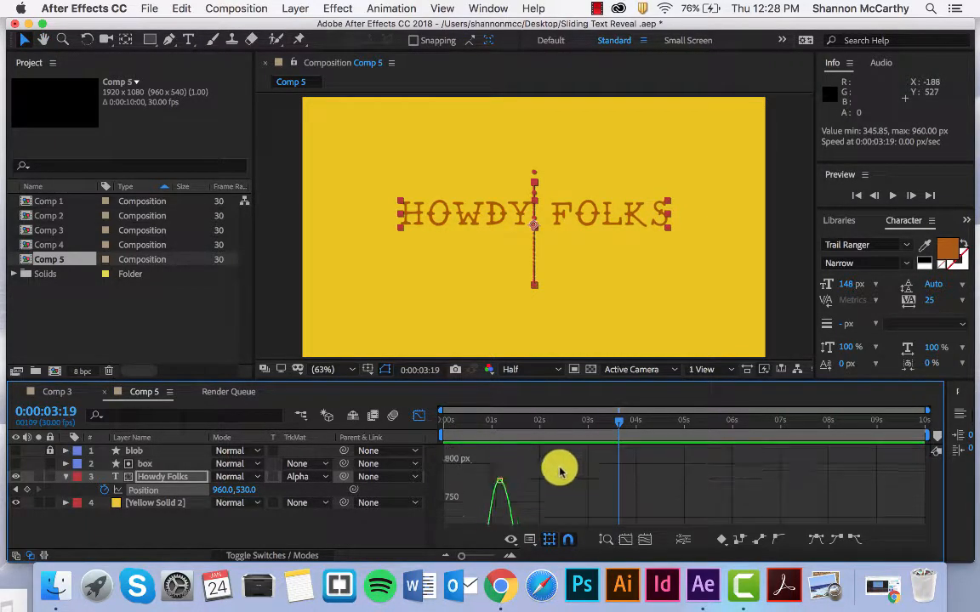
left_click_drag(500, 484, 536, 503)
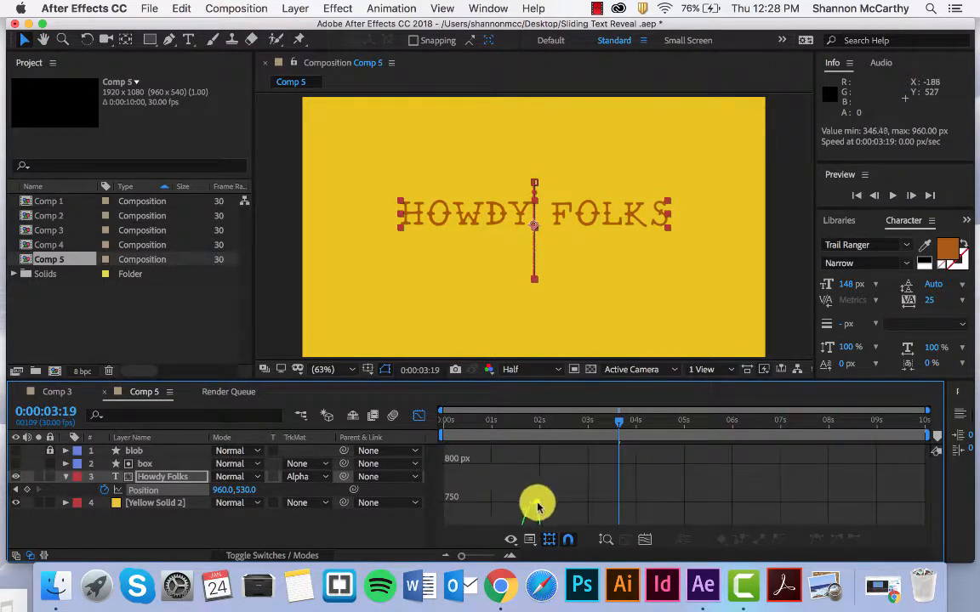
Step: Play the retimed slide from the start, inspect the curve's peak and close the Graph Editor
left_click_drag(616, 428, 418, 449)
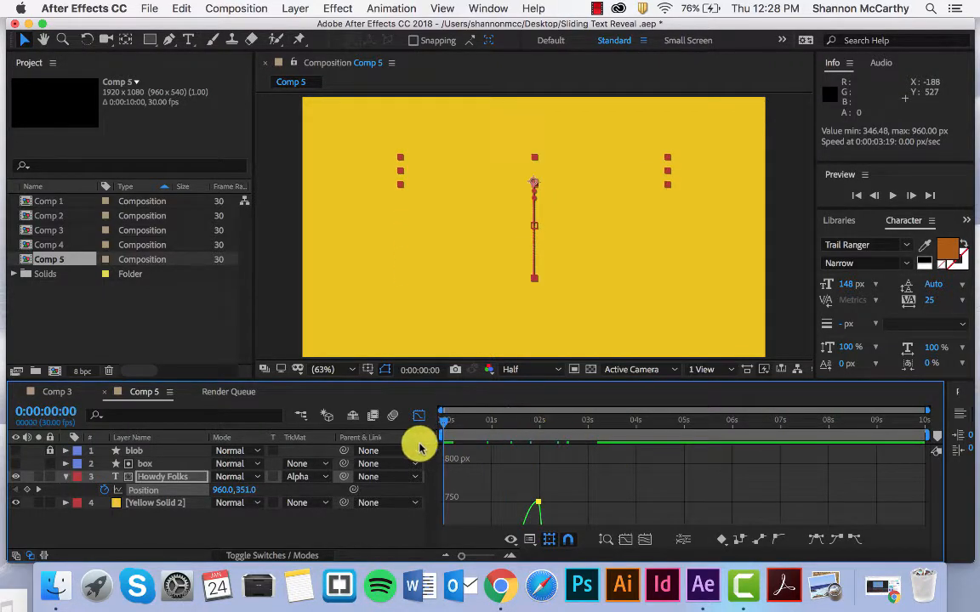
key("space")
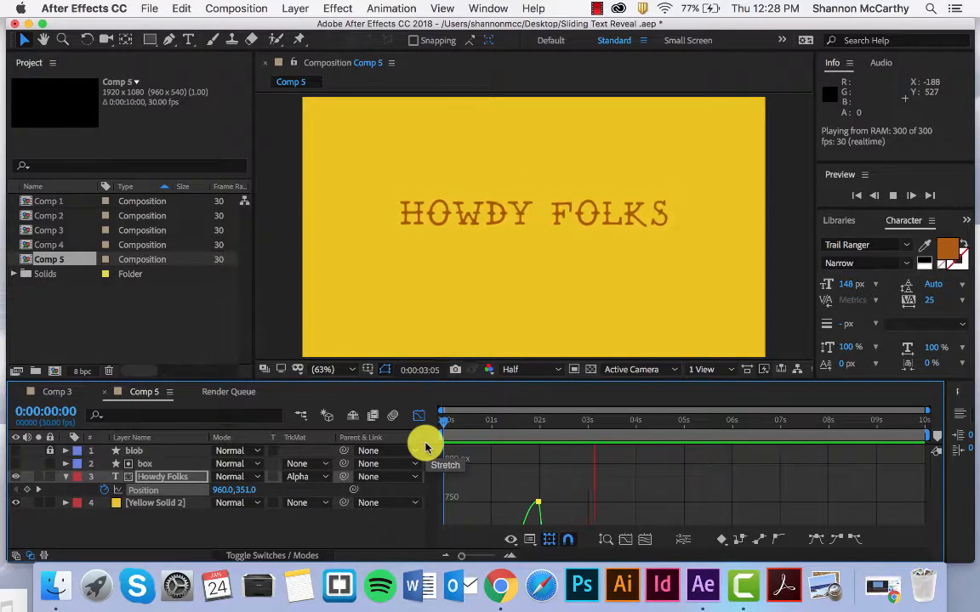
key("space")
scroll(518, 497, "down", 4)
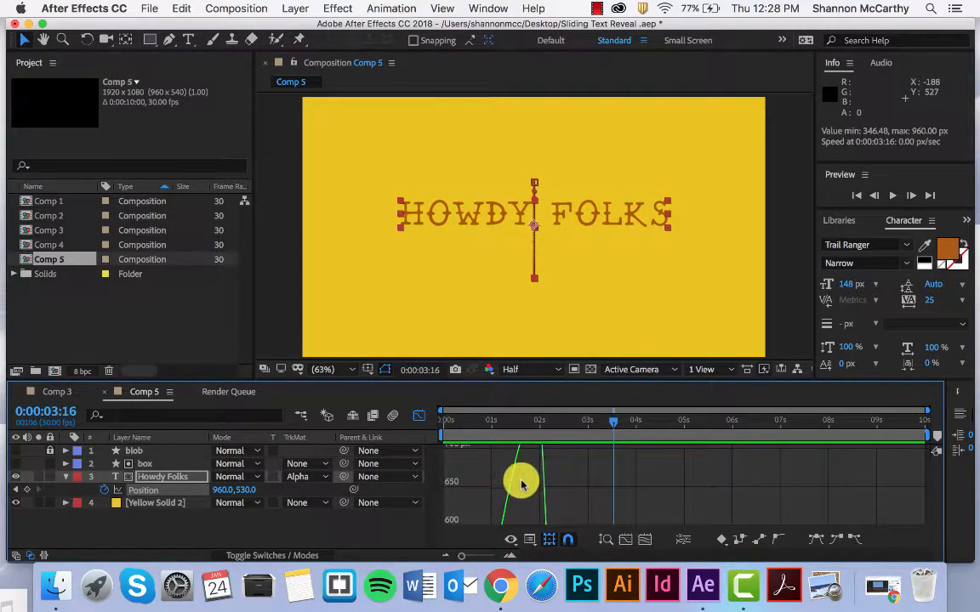
mouse_move(530, 480)
left_mouse_down()
mouse_move(551, 483)
mouse_move(534, 470)
left_mouse_up()
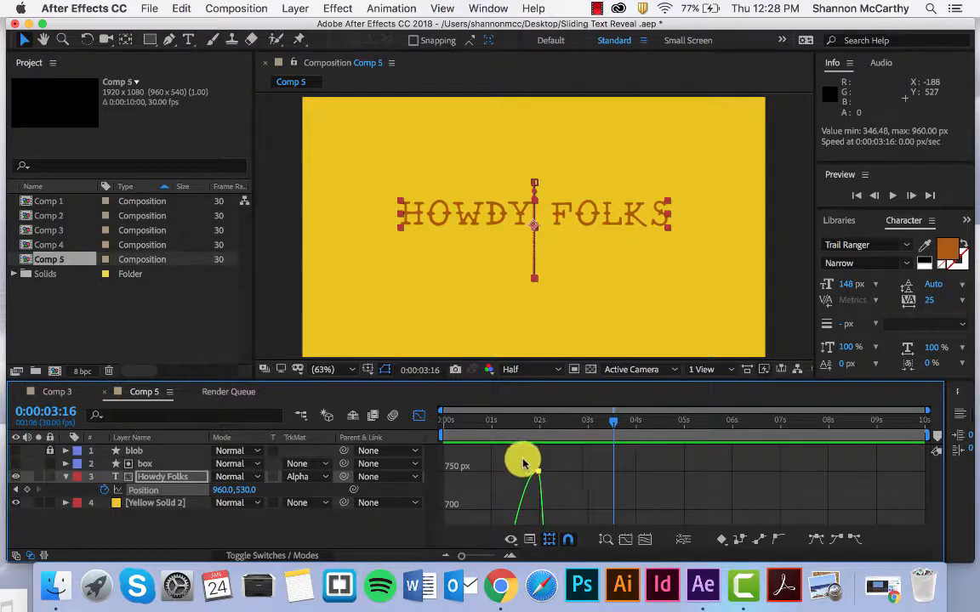
left_click(419, 415)
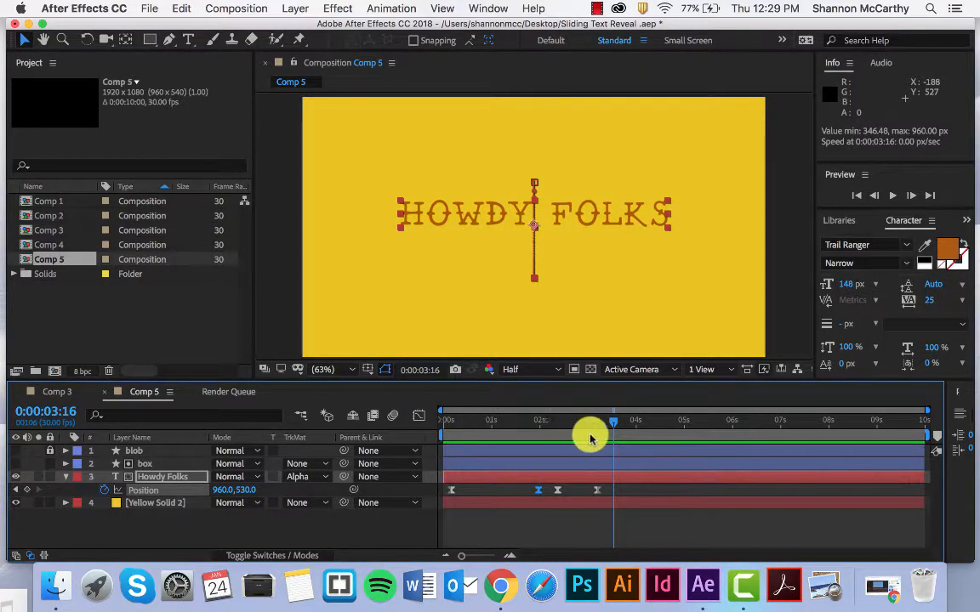
Step: Return to the start of the composition and delete the box layer and the unlocked blob layer
left_click_drag(611, 419, 387, 416)
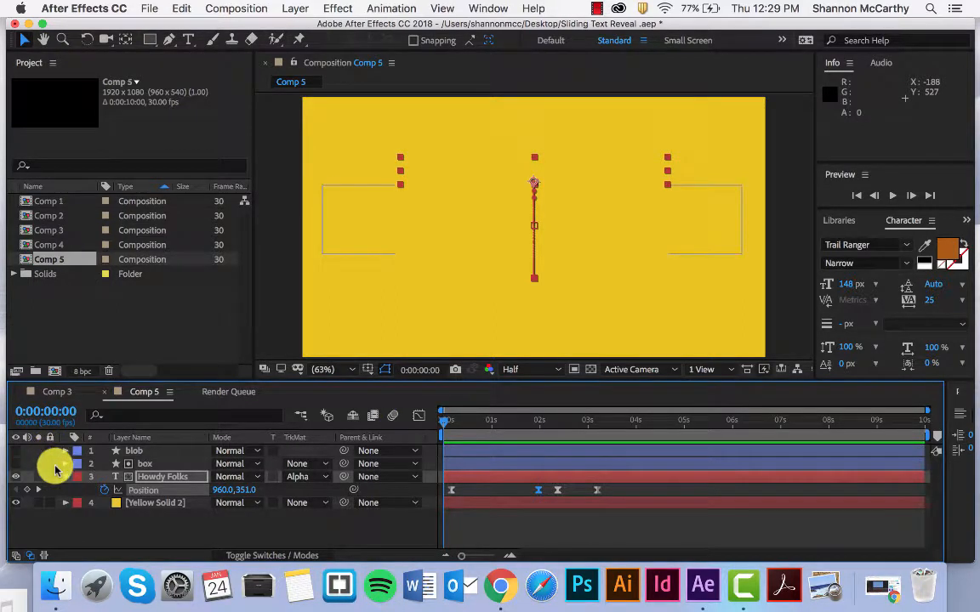
left_click(136, 464)
key("Delete")
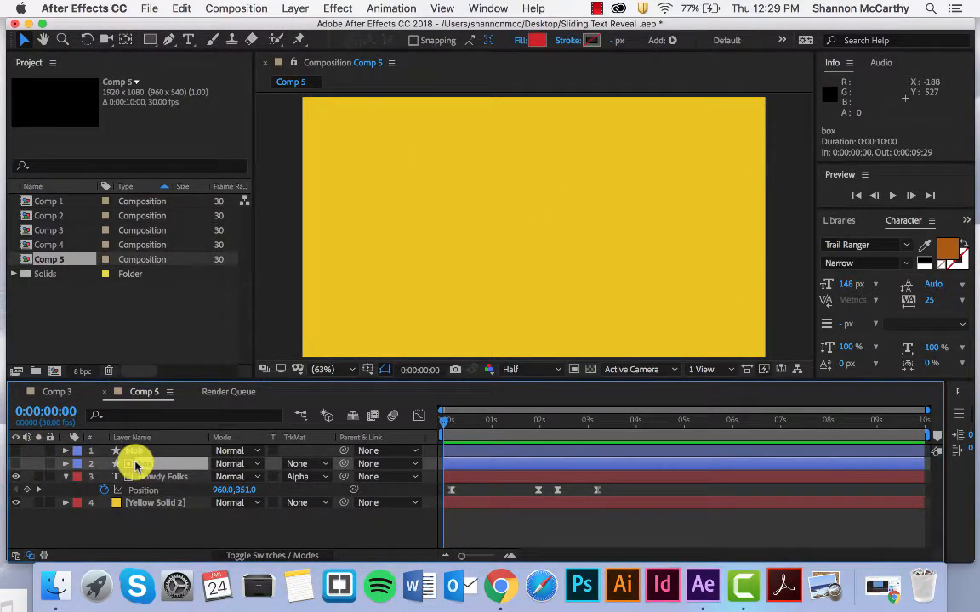
key("Delete")
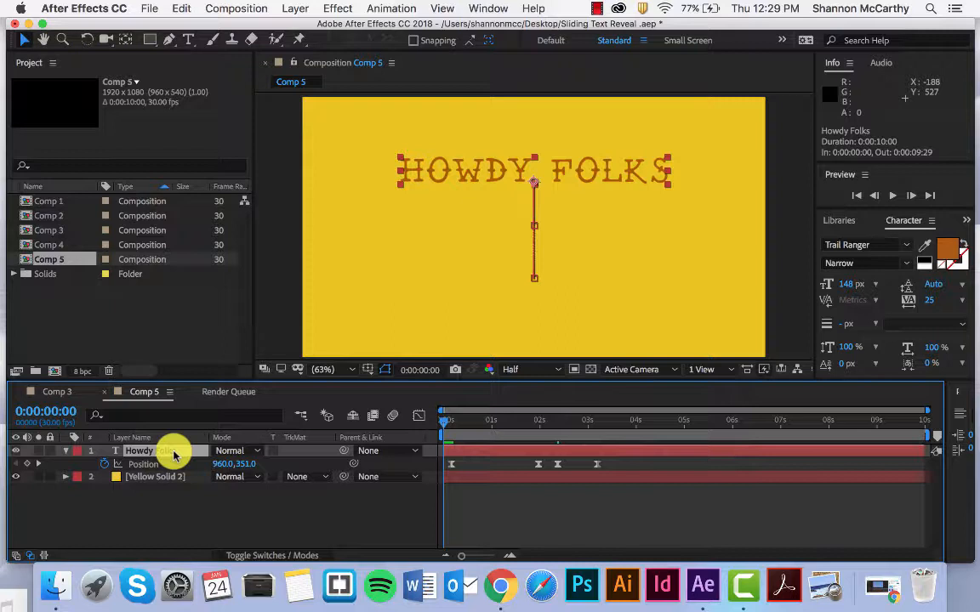
Step: Create a new shape layer above the Howdy Folks text layer
right_click(183, 514)
mouse_move(243, 400)
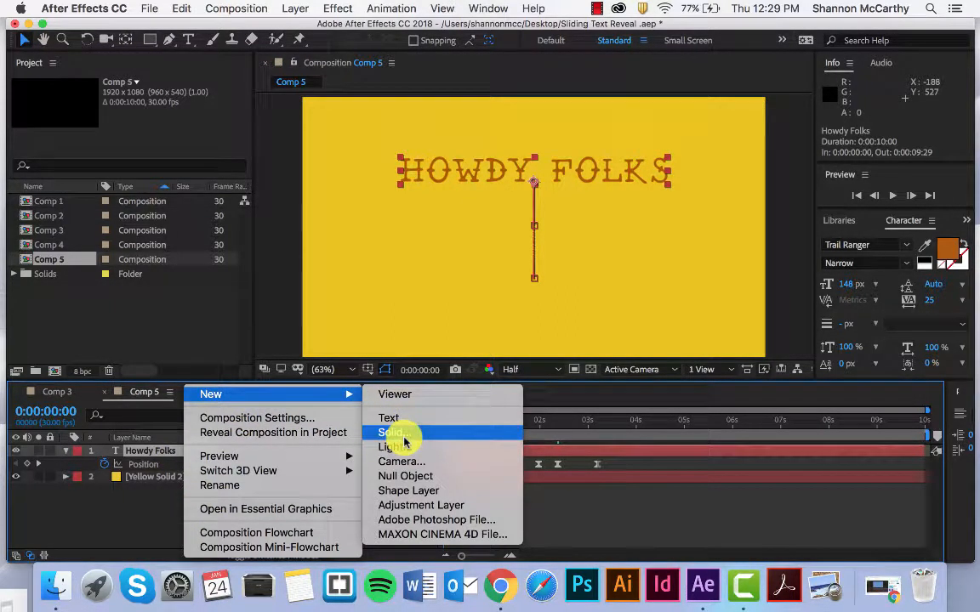
left_click(408, 491)
key("q")
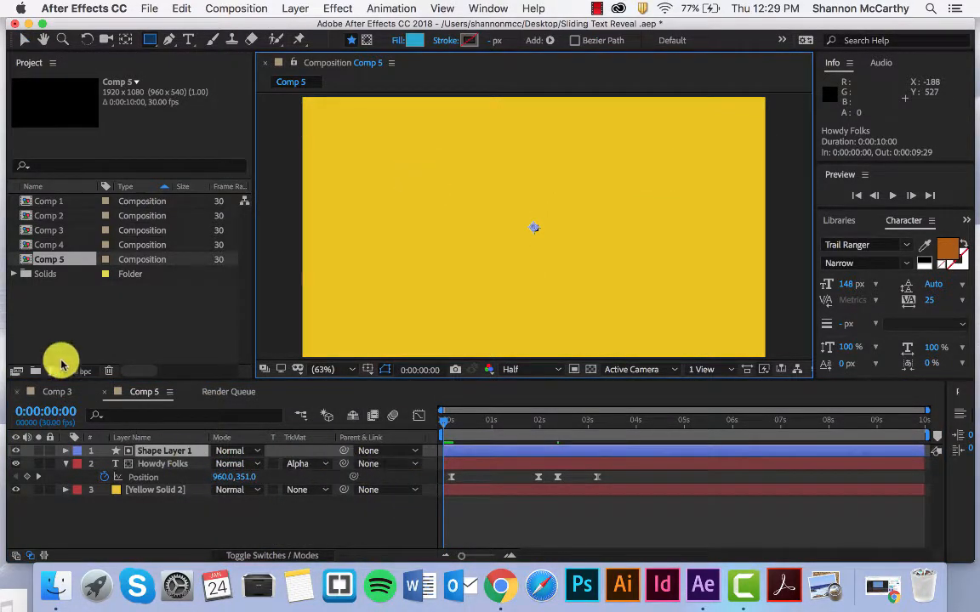
Step: Draw a closed, wavy blue blob across the middle of the composition on the new shape layer with the Pen tool
left_click(169, 40)
left_click(442, 185)
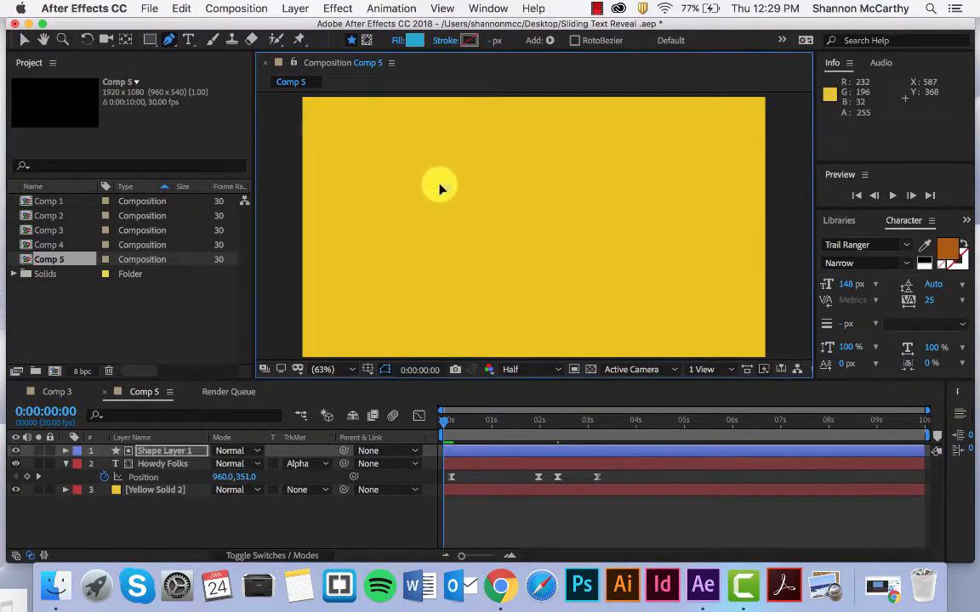
left_click(356, 217)
mouse_move(375, 268)
left_mouse_down()
mouse_move(513, 257)
mouse_move(522, 268)
mouse_move(585, 276)
mouse_move(689, 273)
mouse_move(732, 256)
left_mouse_up()
left_click_drag(739, 209, 724, 189)
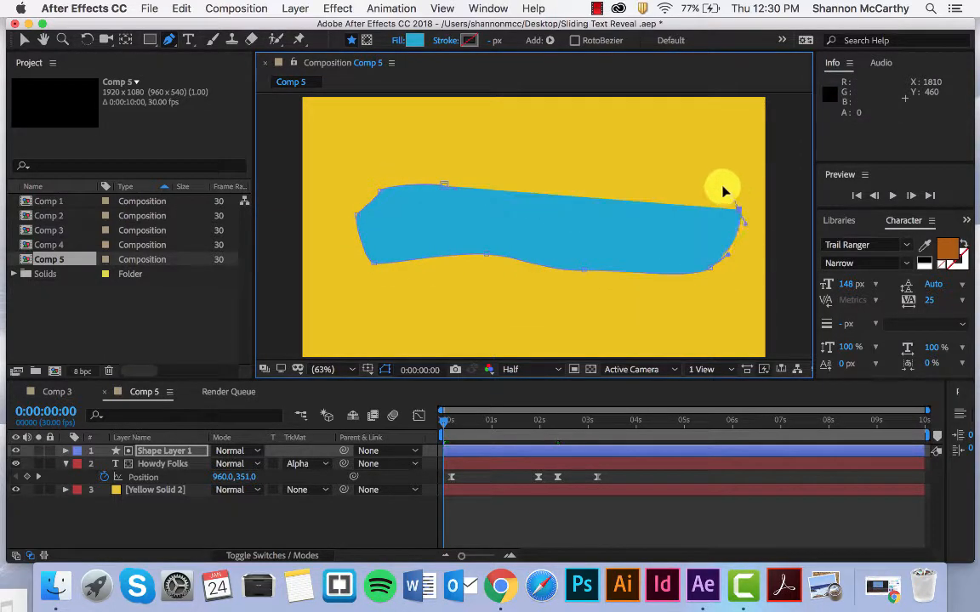
mouse_move(672, 166)
left_mouse_down()
mouse_move(592, 189)
mouse_move(567, 170)
left_mouse_up()
mouse_move(507, 187)
left_mouse_down()
mouse_move(431, 212)
mouse_move(468, 186)
mouse_move(506, 183)
left_mouse_up()
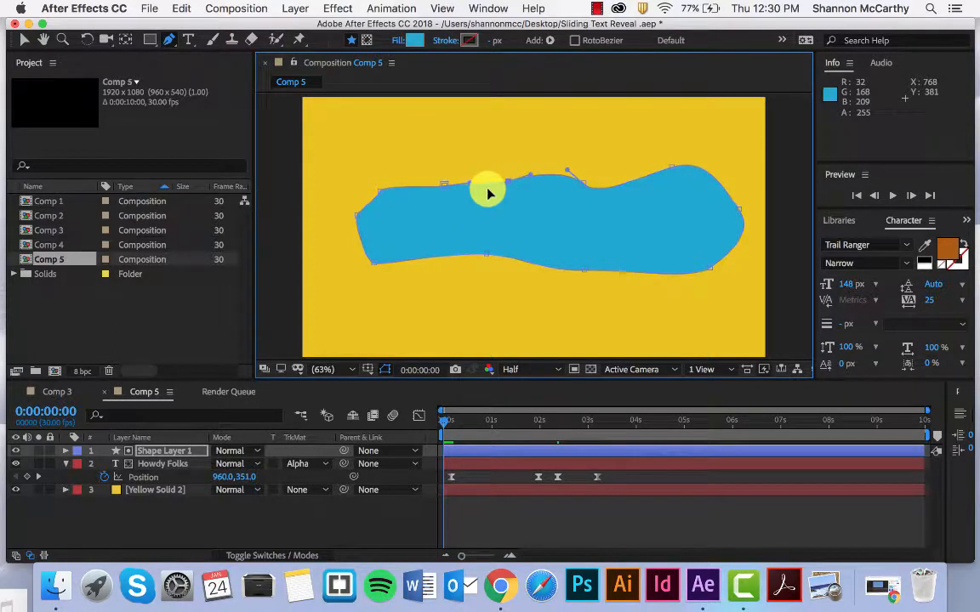
key("super+z")
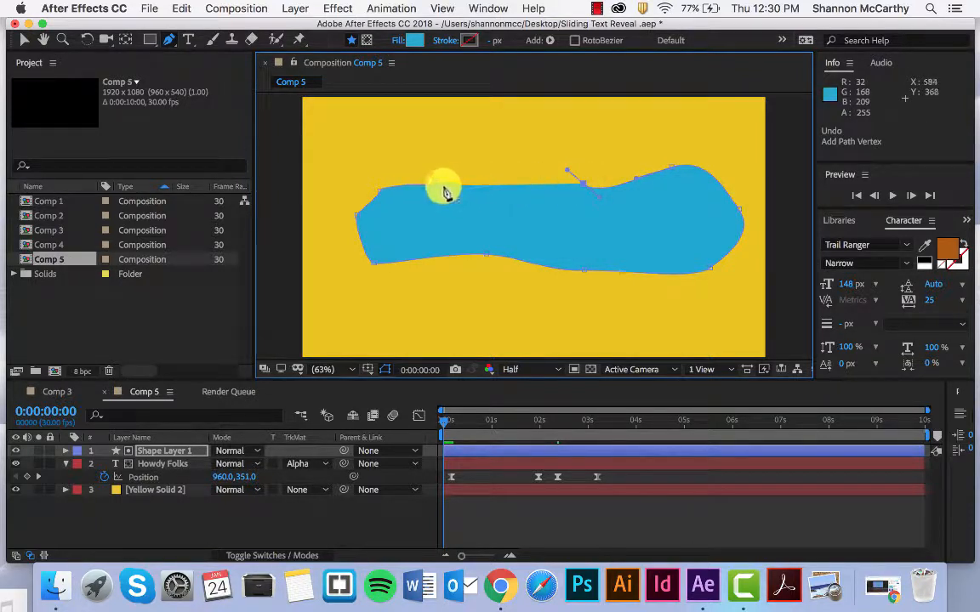
left_click_drag(444, 193, 387, 129)
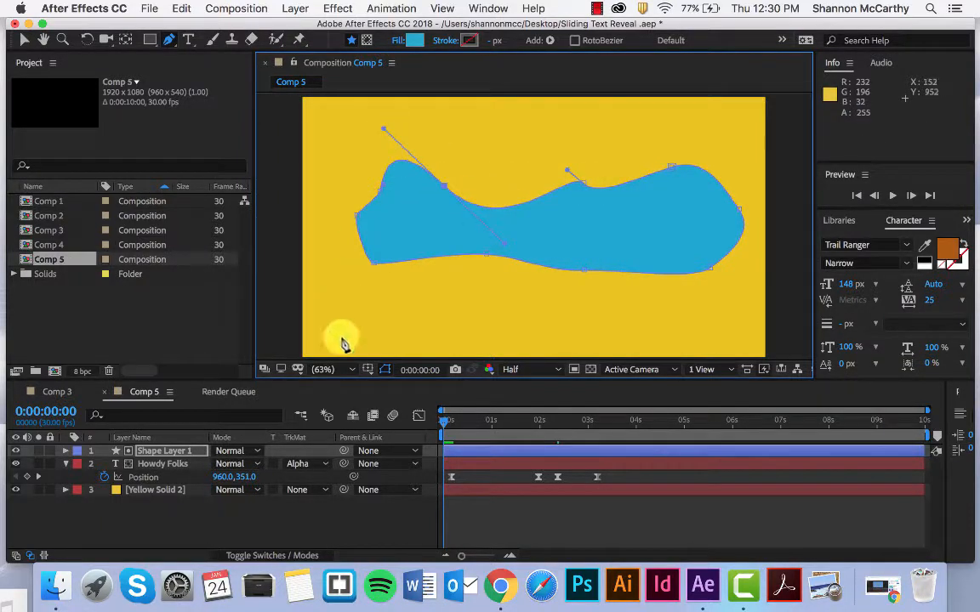
Step: Rename the shape layer as Blob
left_click(177, 454)
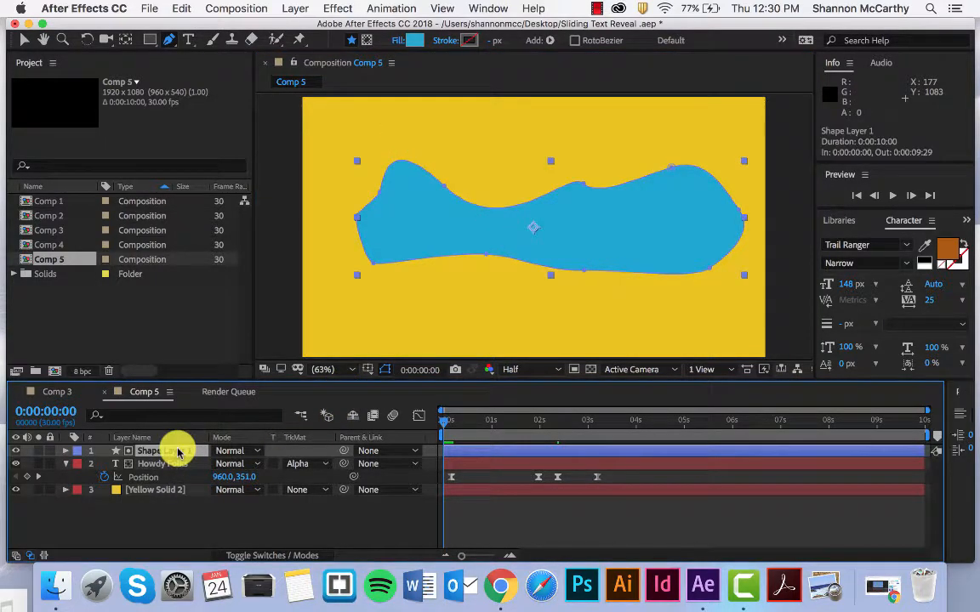
right_click(178, 458)
left_click(247, 544)
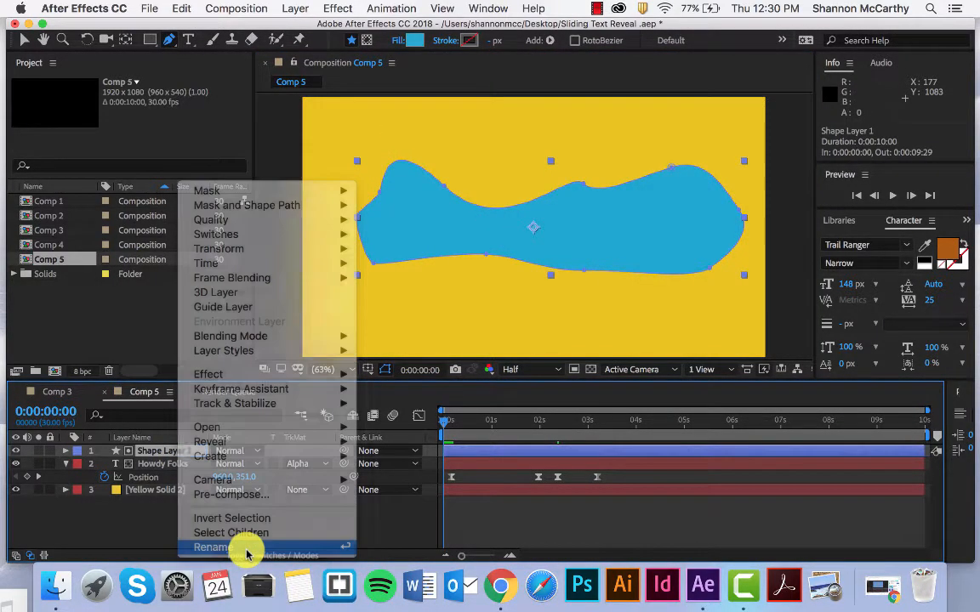
type("Blob")
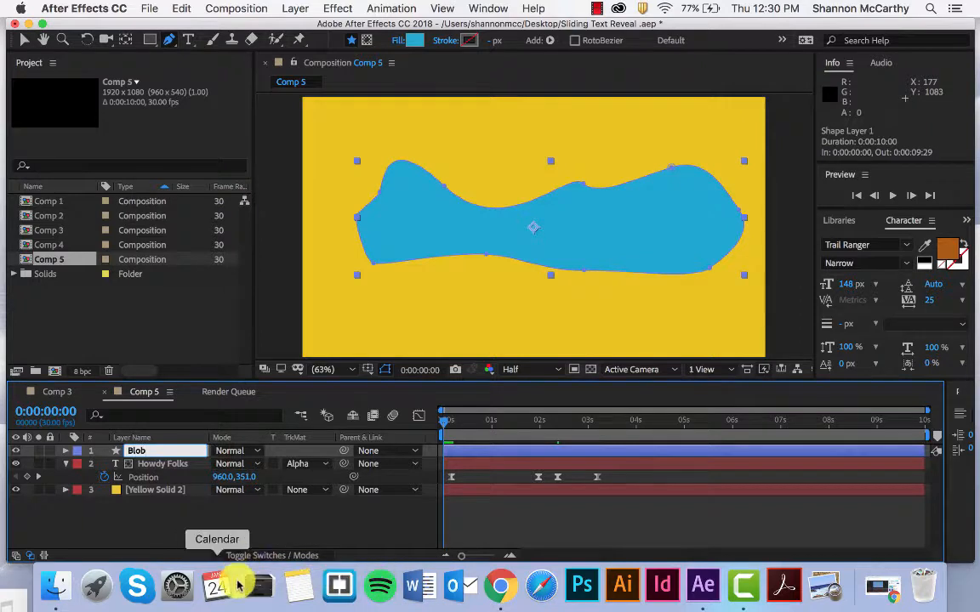
left_click(212, 525)
Step: Remove the Howdy Folks layer's existing track matte and assign Alpha Matte "Blob" to it
left_click(186, 464)
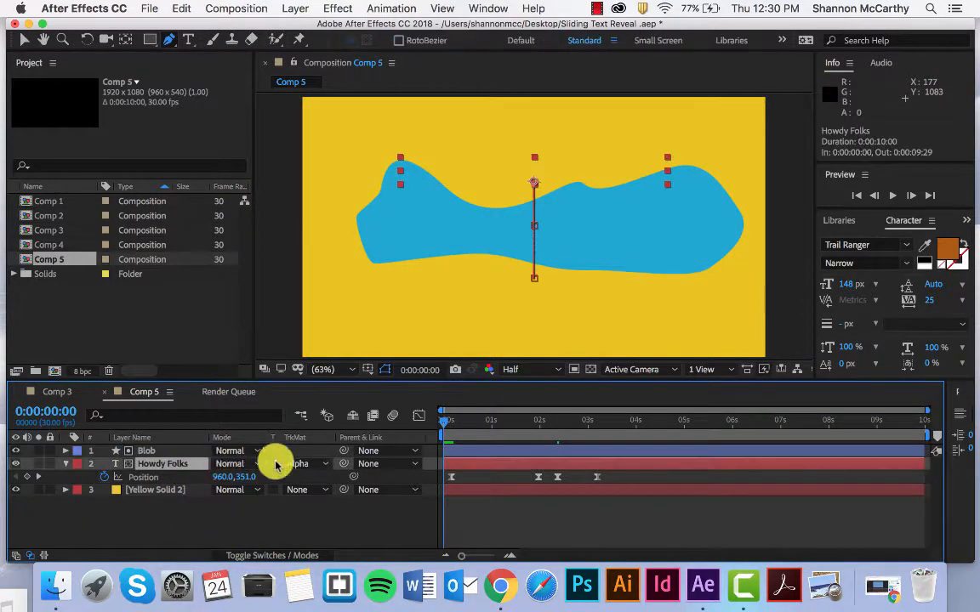
left_click(300, 464)
left_click(314, 480)
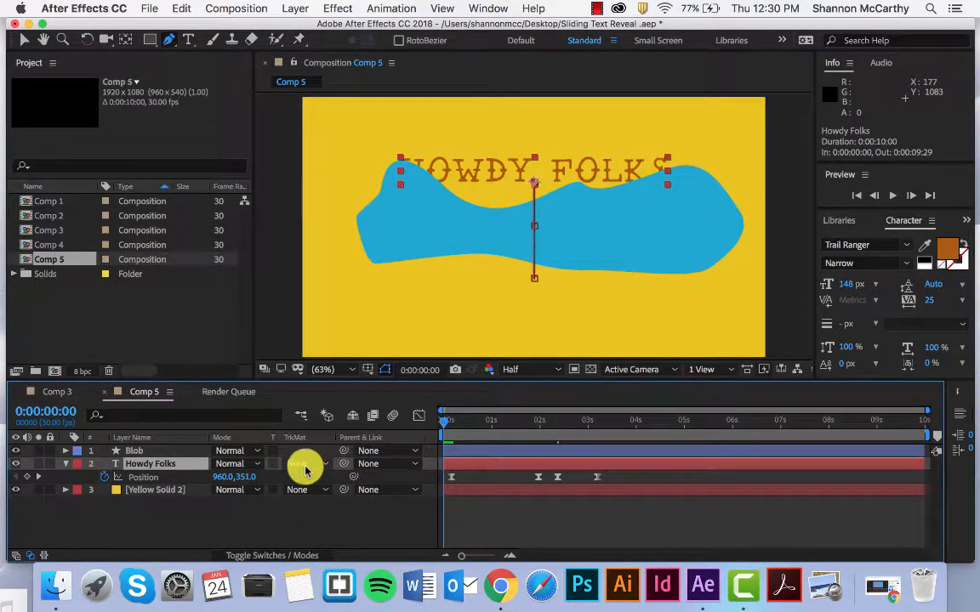
left_click(306, 466)
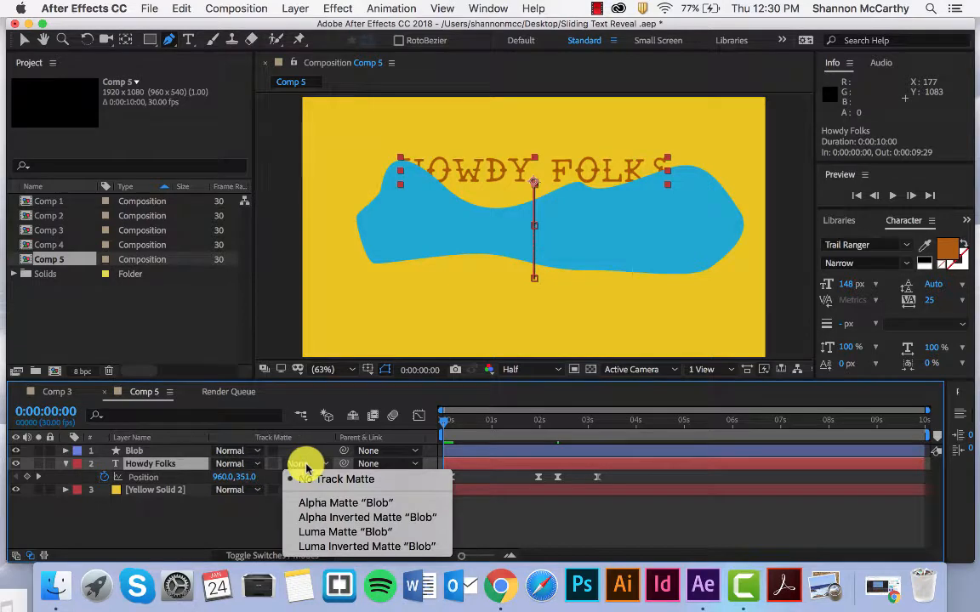
left_click(327, 504)
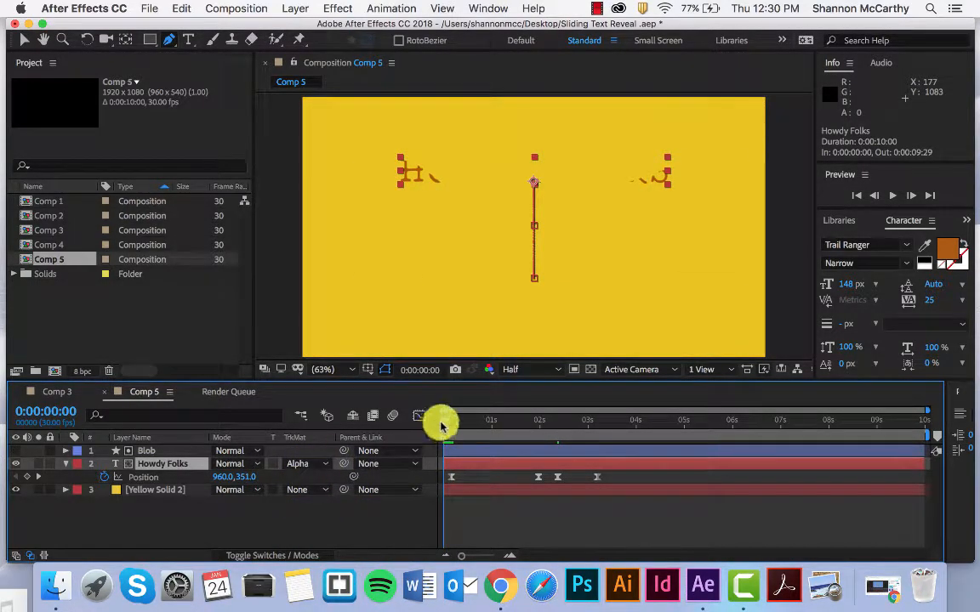
Step: Play the blob-matted text reveal from the start several times, switching to the Selection tool after the first playback
key("space")
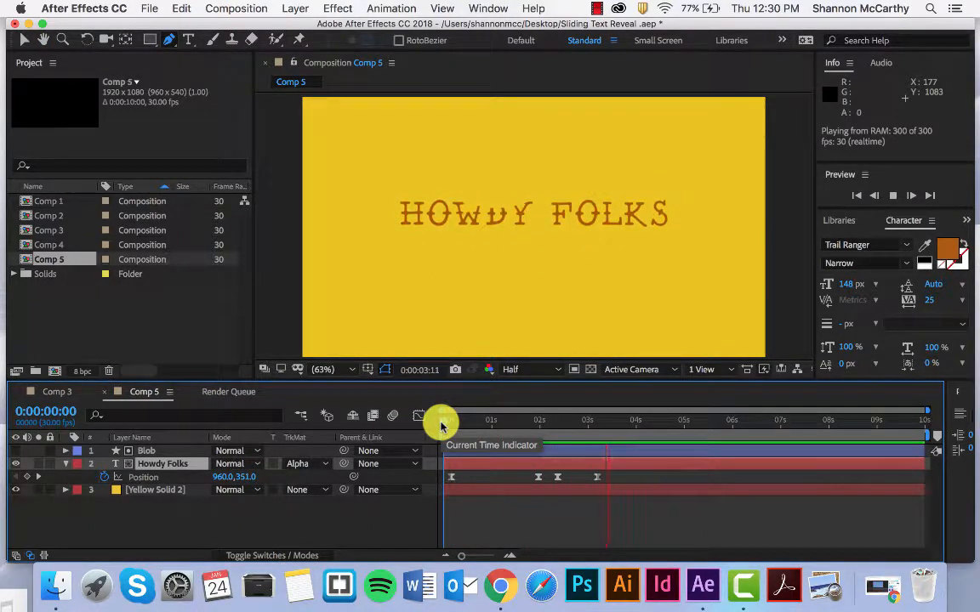
left_click(508, 210)
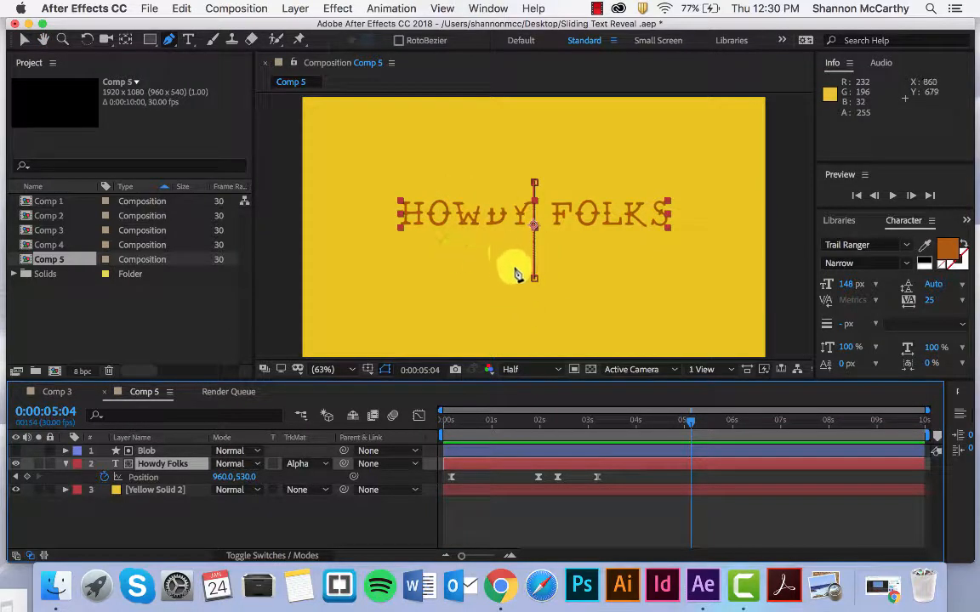
left_click(25, 41)
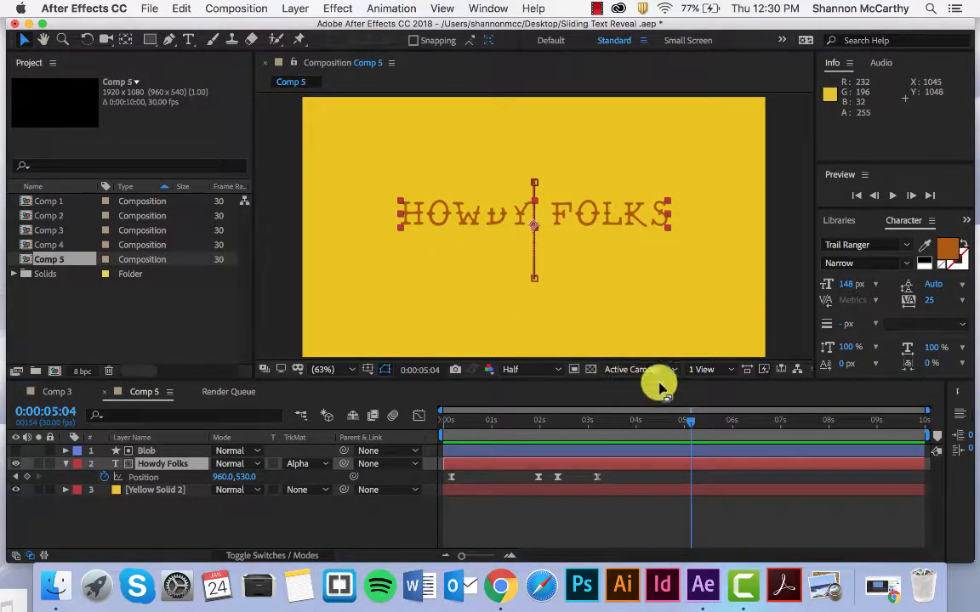
left_click_drag(693, 425, 427, 422)
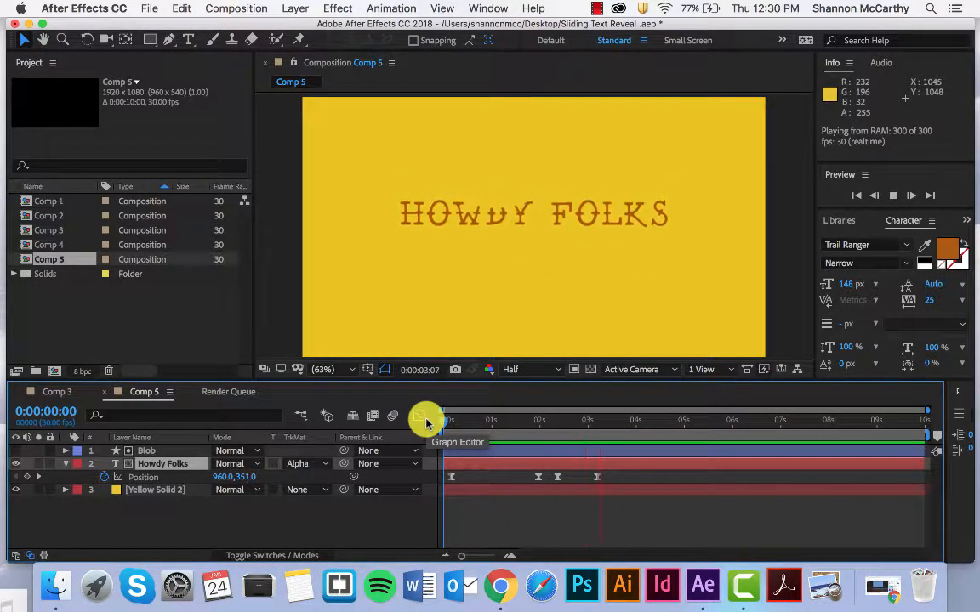
key("space")
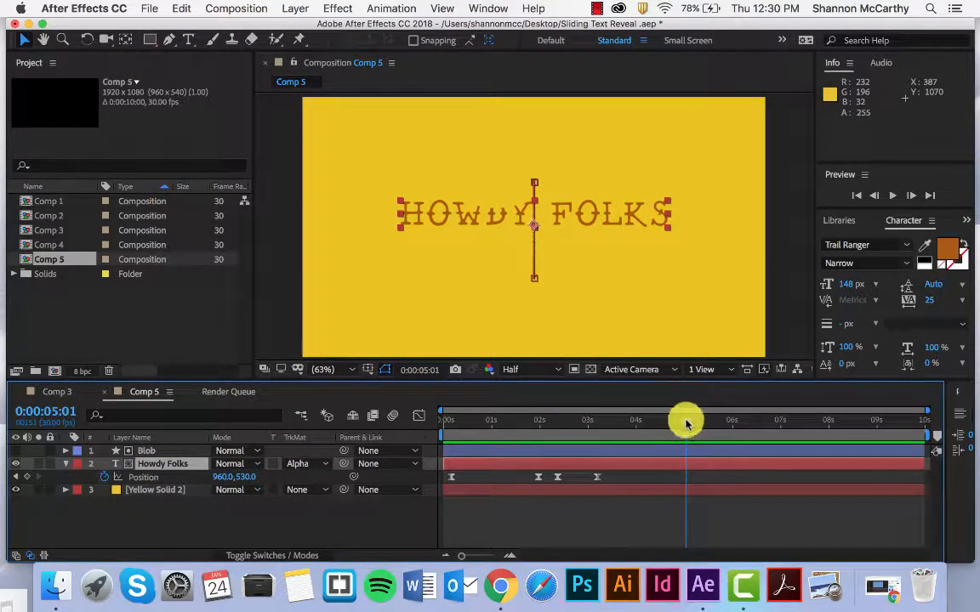
left_click_drag(687, 423, 435, 404)
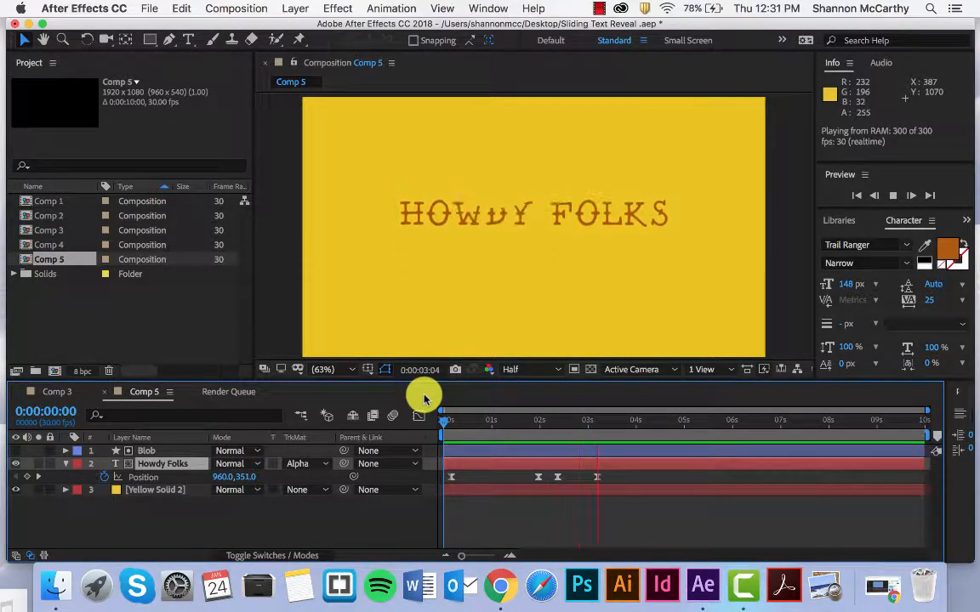
key("space")
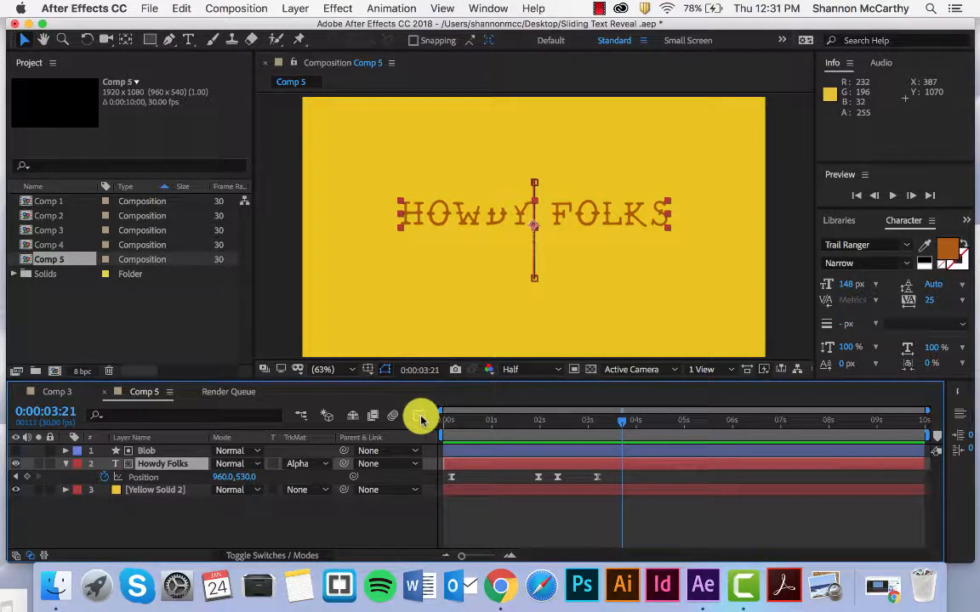